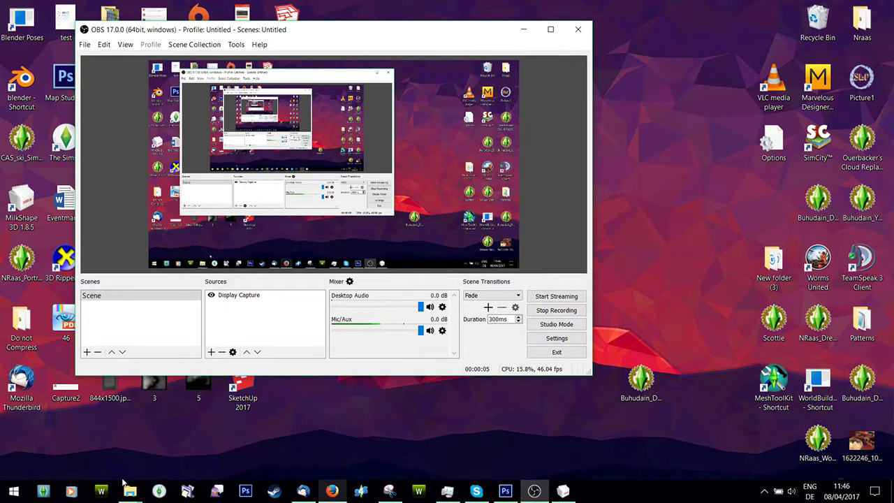
# Bring the Isabella Desk File Explorer window to the front.
pyautogui.moveTo(130, 489)
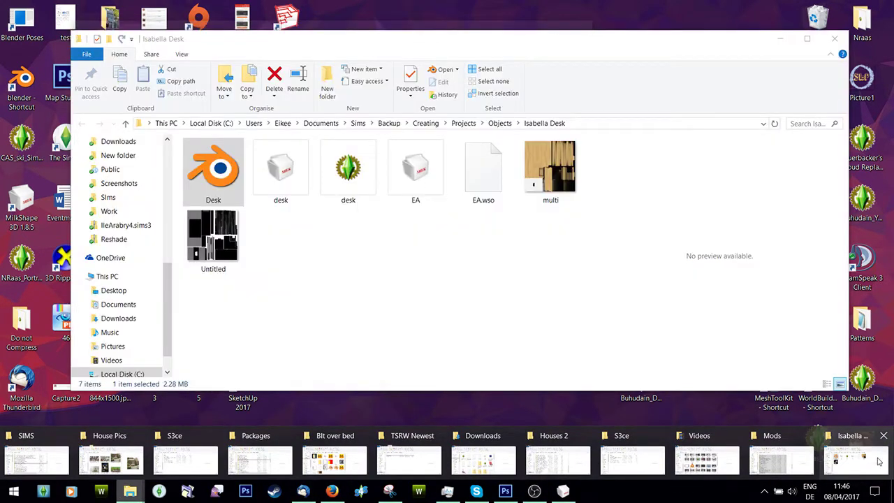
pyautogui.click(878, 461)
pyautogui.scroll(2, 147, 291)
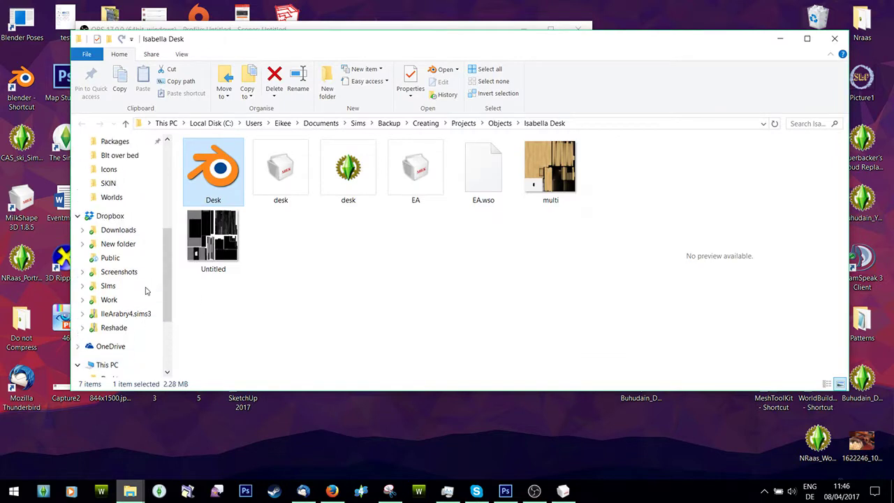
pyautogui.scroll(5, 147, 291)
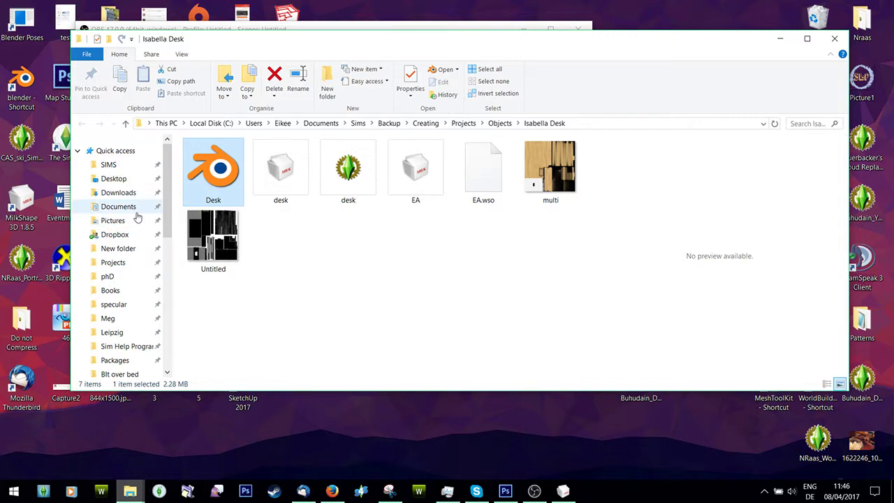
pyautogui.scroll(-1, 165, 210)
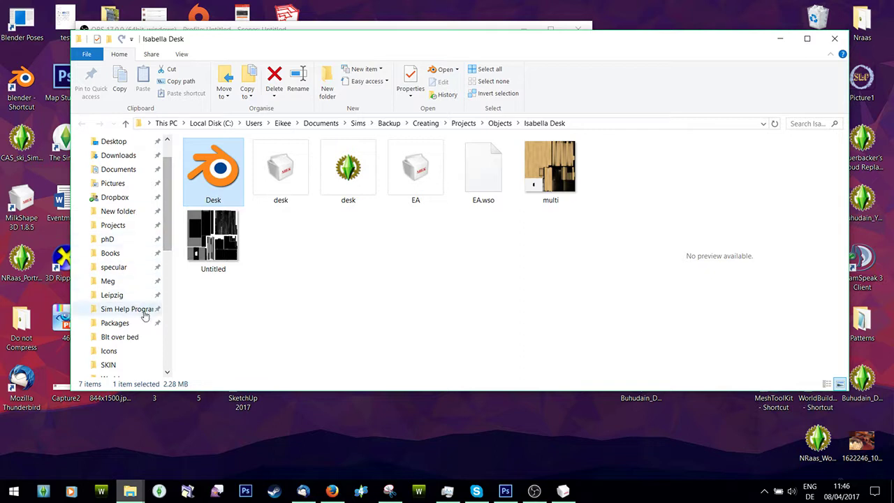
pyautogui.moveTo(166, 218); pyautogui.dragTo(168, 222)
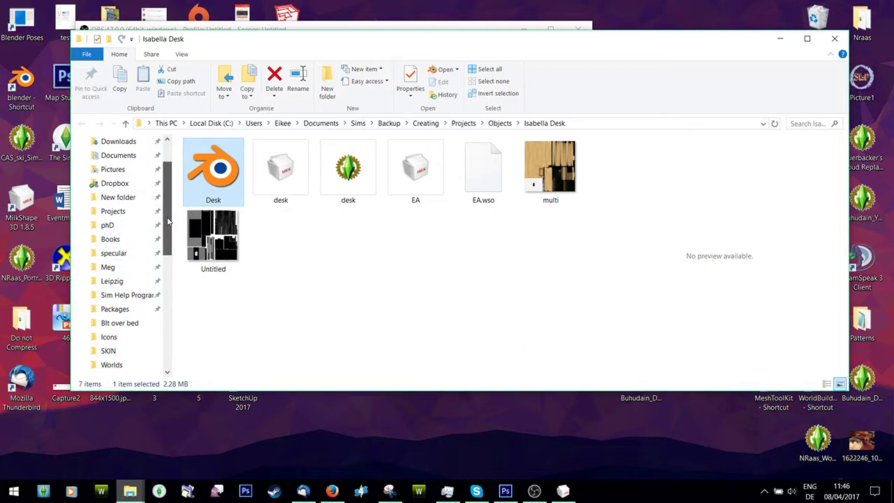
pyautogui.moveTo(167, 222); pyautogui.dragTo(167, 210)
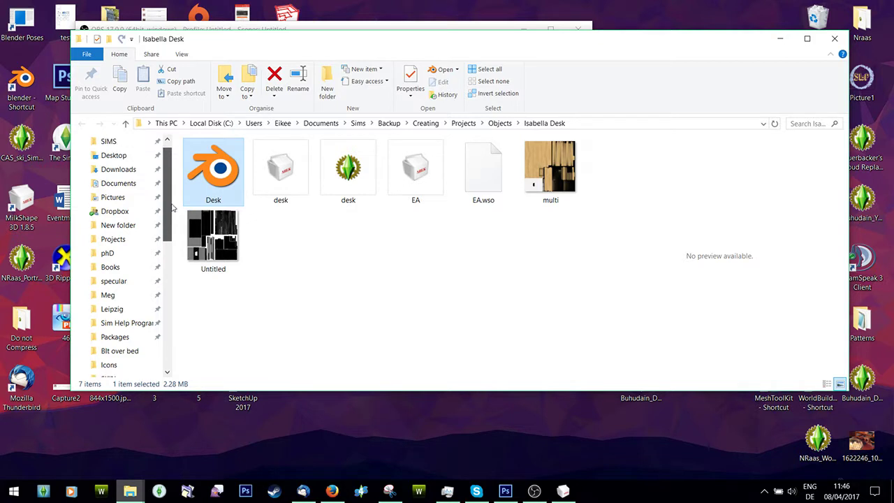
# Browse to Documents > Sims 4 Studio > Mods, listing its 78 packages.
pyautogui.click(118, 183)
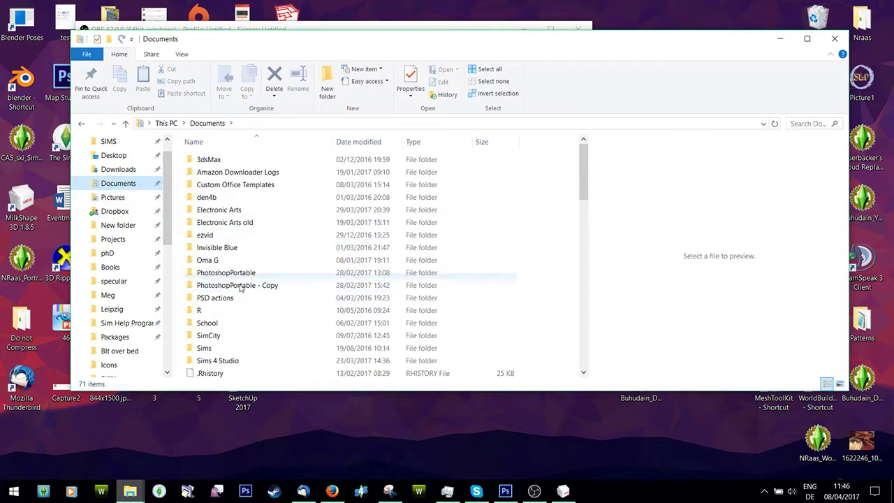
pyautogui.doubleClick(236, 362)
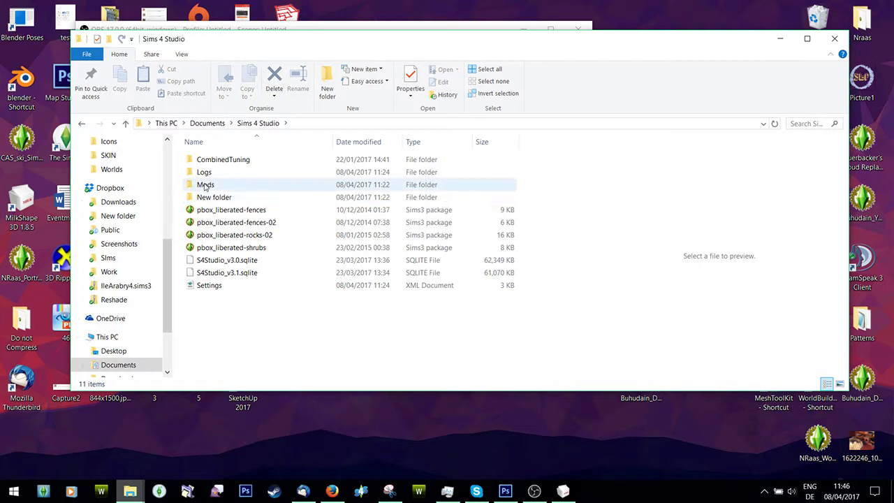
pyautogui.doubleClick(207, 186)
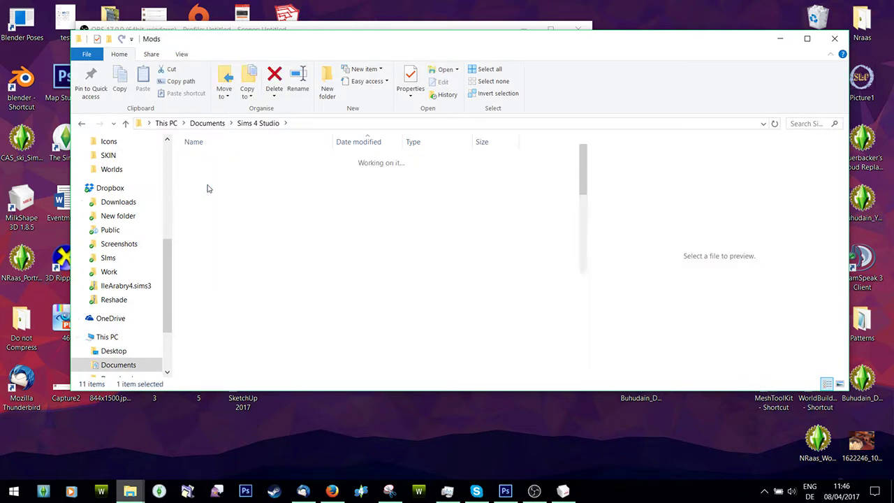
pyautogui.scroll(-15, 251, 264)
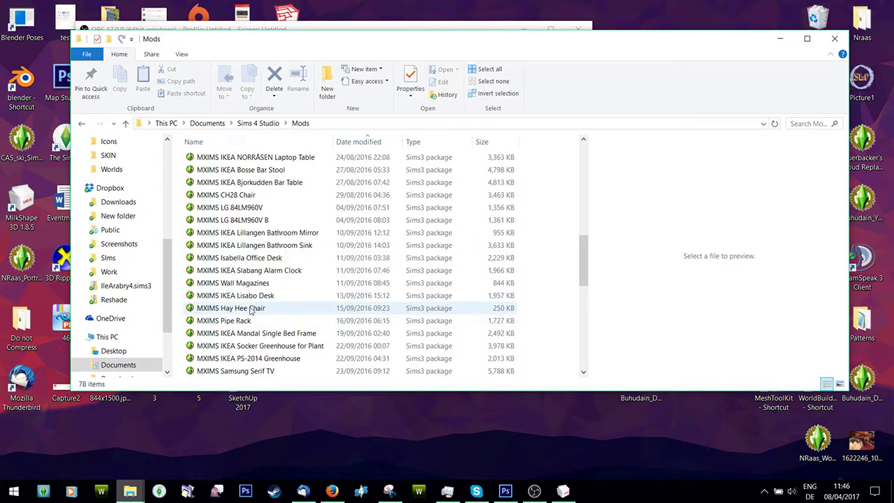
pyautogui.scroll(15, 257, 328)
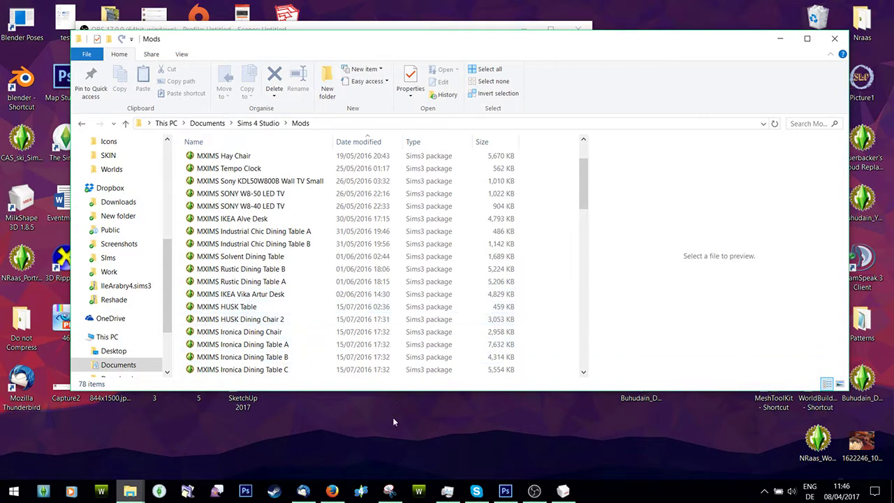
pyautogui.click(389, 492)
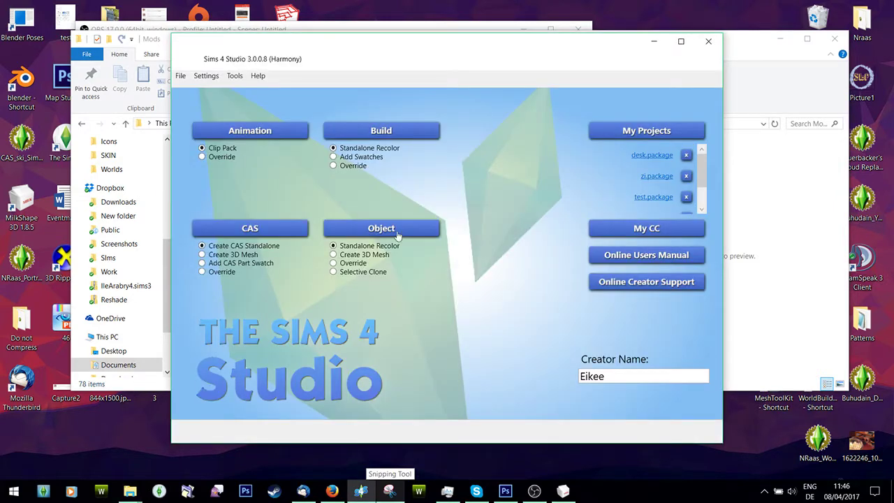
# Clone the MXIMS Isabella Office Desk from Custom content and continue to saving.
pyautogui.click(397, 237)
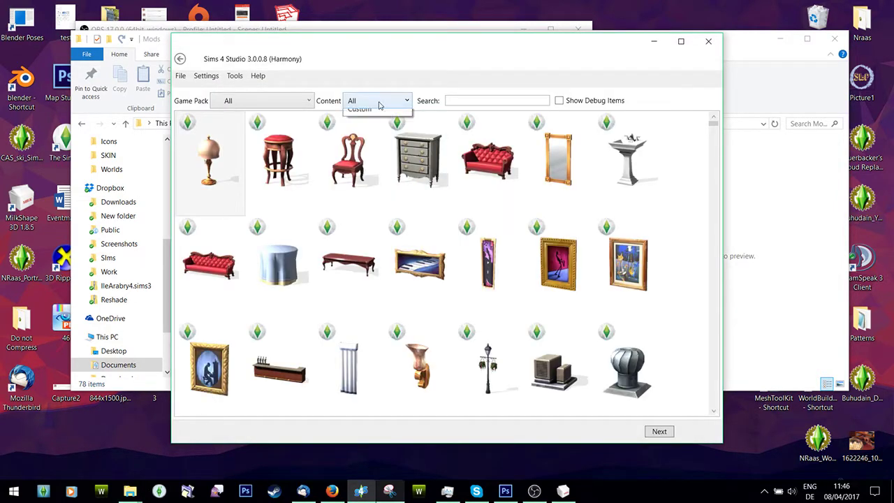
pyautogui.click(379, 101)
pyautogui.click(366, 144)
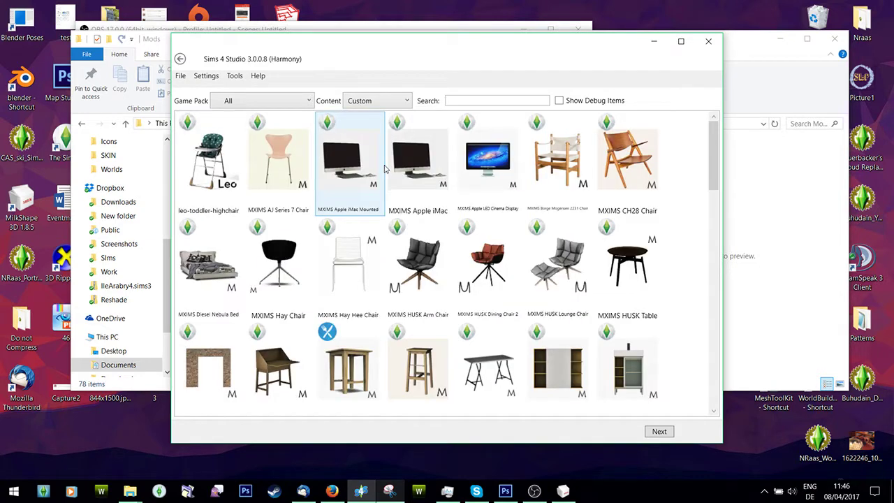
pyautogui.scroll(-3, 384, 167)
pyautogui.scroll(1, 457, 230)
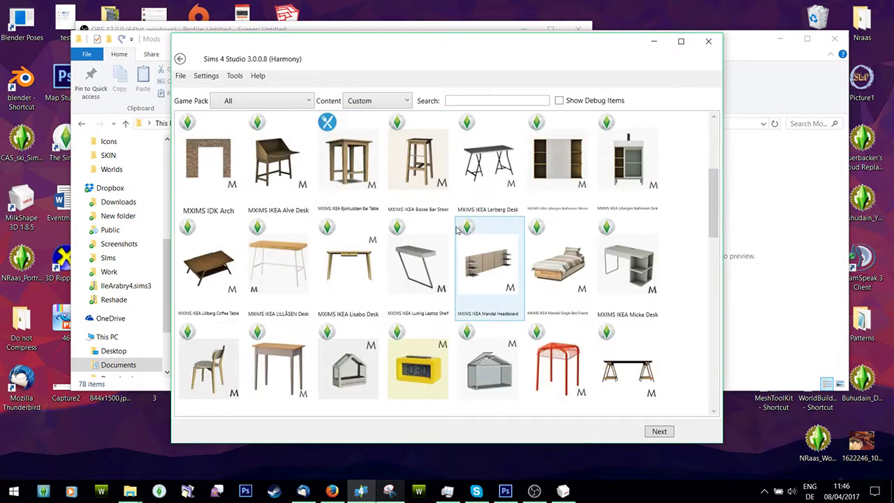
pyautogui.scroll(-4, 458, 230)
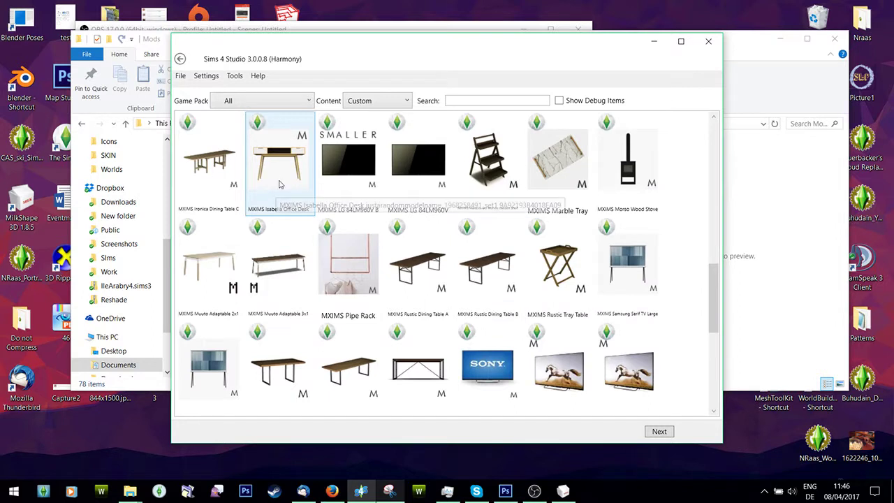
pyautogui.click(279, 183)
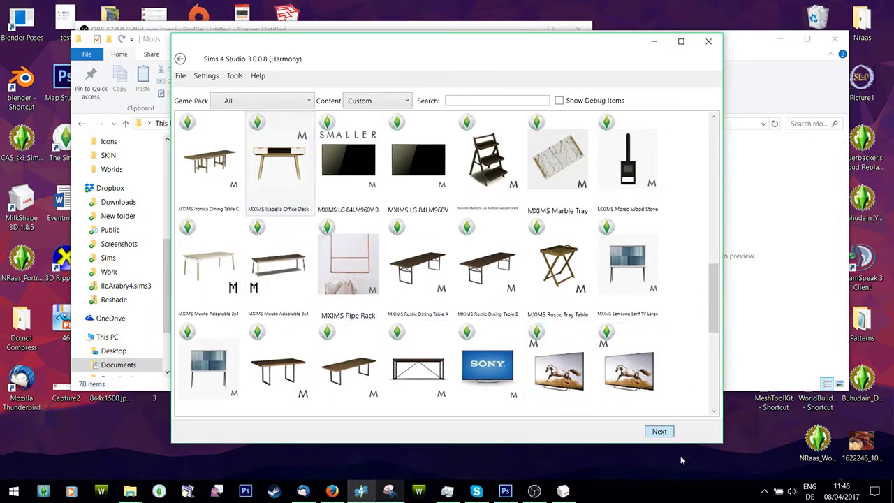
pyautogui.click(660, 431)
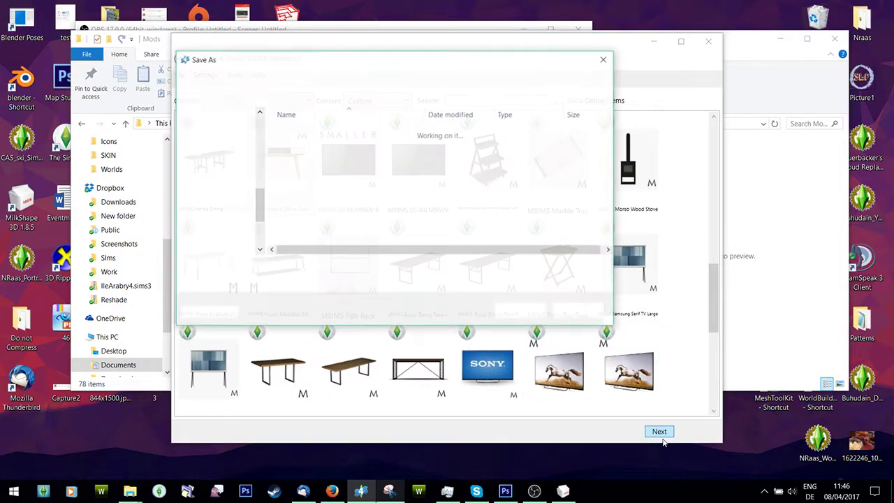
# Save the clone over desk.package in Objects > Isabella Desk, confirming the replacement.
pyautogui.click(347, 78)
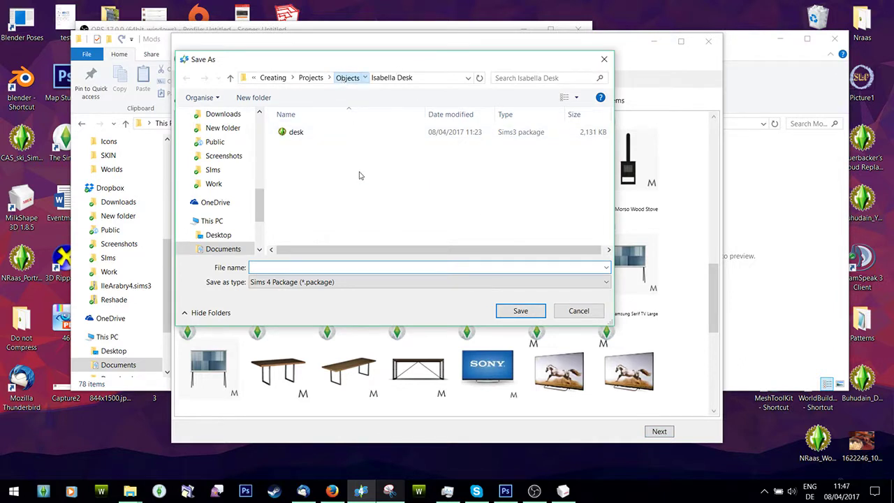
pyautogui.scroll(-2, 387, 192)
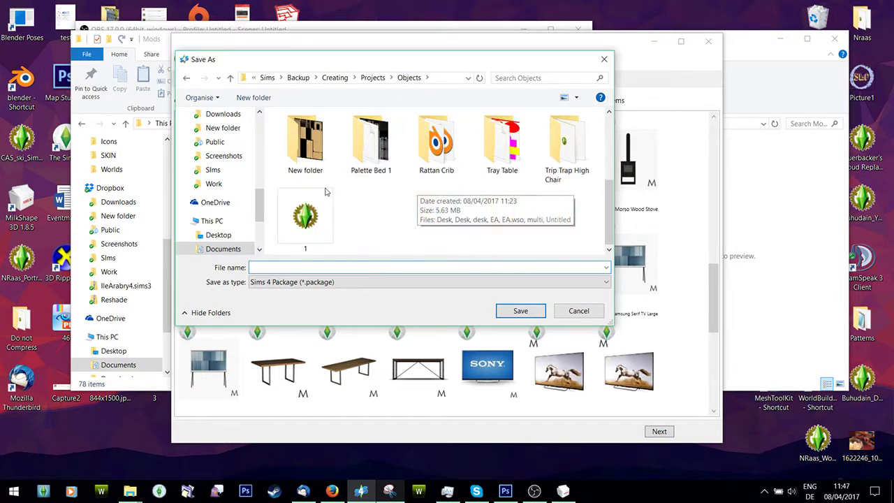
pyautogui.scroll(1, 433, 228)
pyautogui.doubleClick(436, 139)
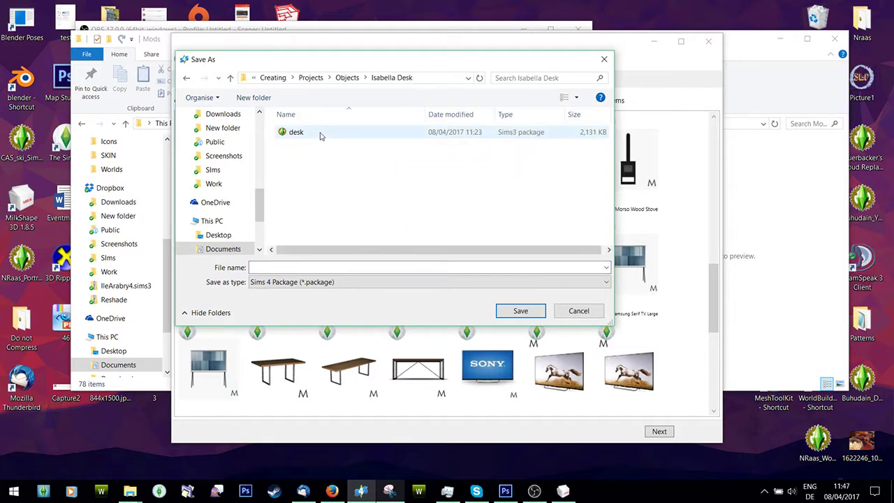
pyautogui.doubleClick(308, 133)
pyautogui.click(485, 291)
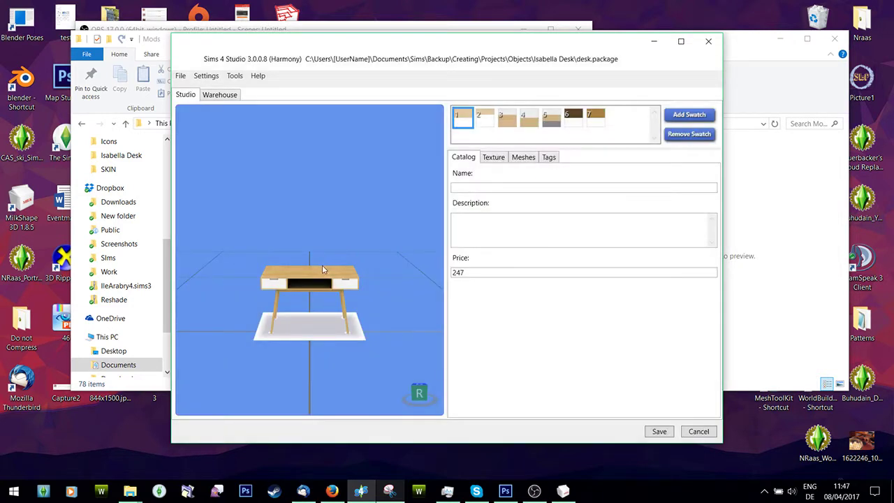
# Export the LOD 0 (High) desk mesh over Desk.blend and close the Isabella Desk window.
pyautogui.scroll(3, 322, 267)
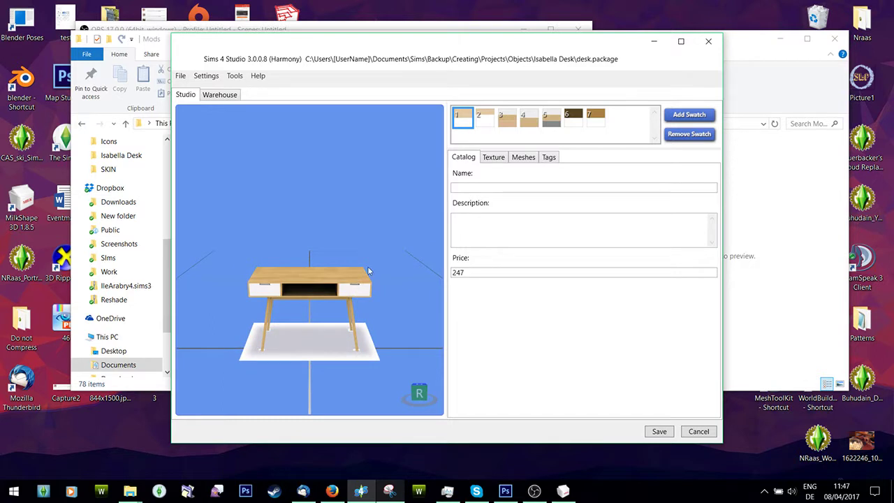
pyautogui.click(524, 158)
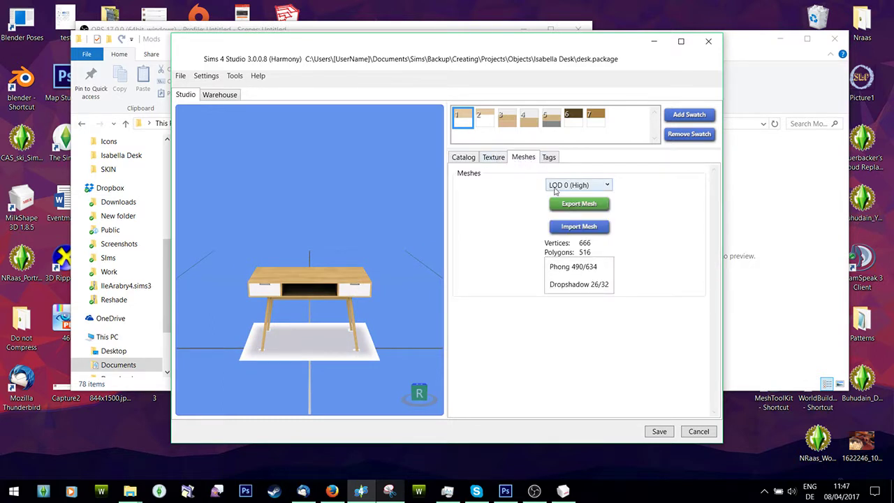
pyautogui.click(587, 204)
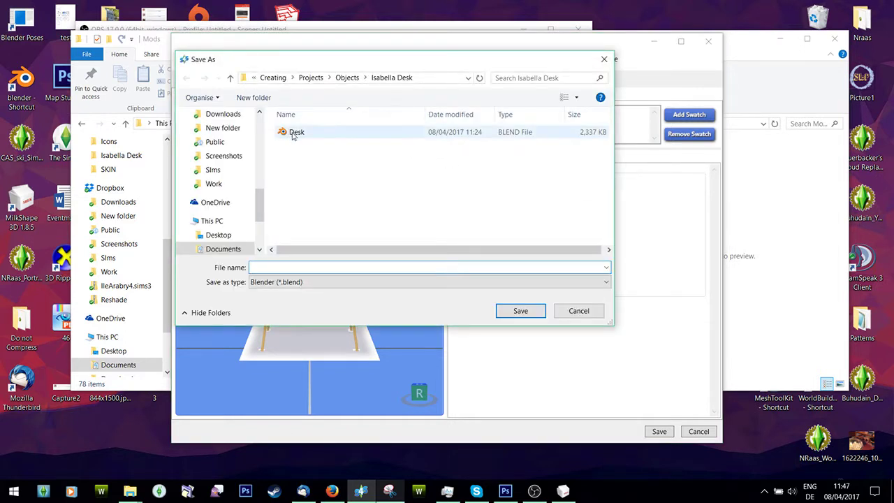
pyautogui.click(293, 132)
pyautogui.doubleClick(294, 133)
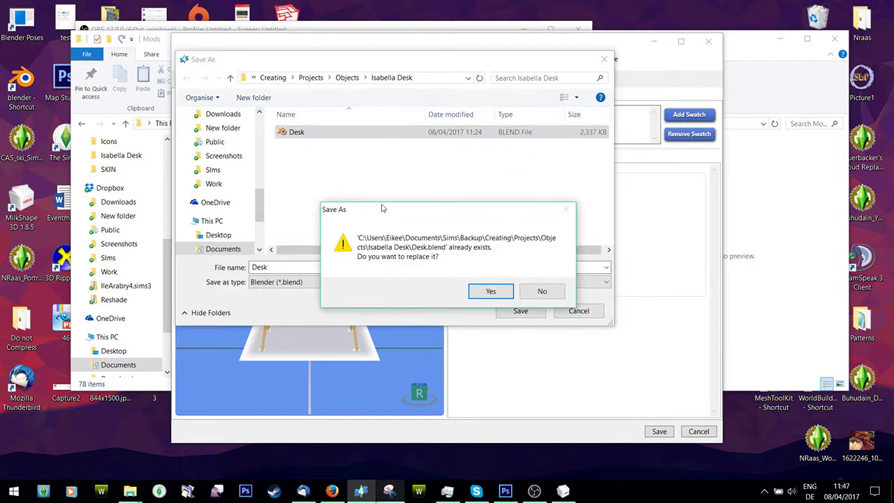
pyautogui.click(491, 291)
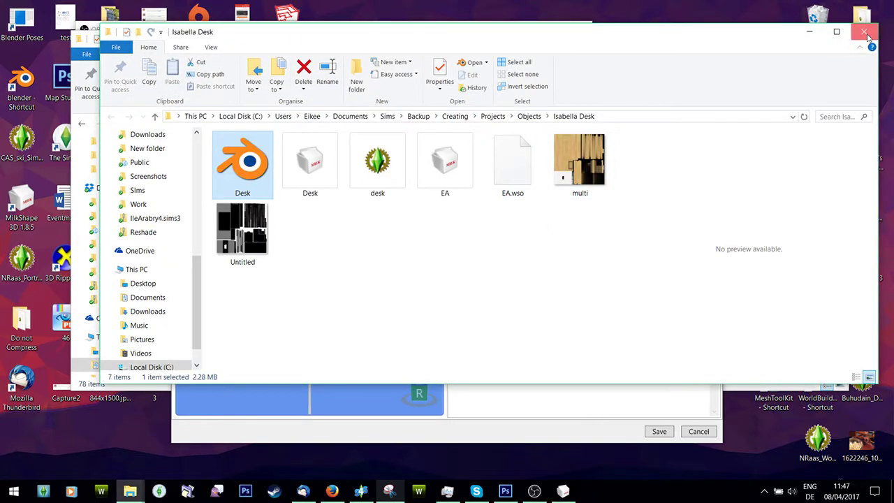
pyautogui.click(862, 30)
pyautogui.click(491, 159)
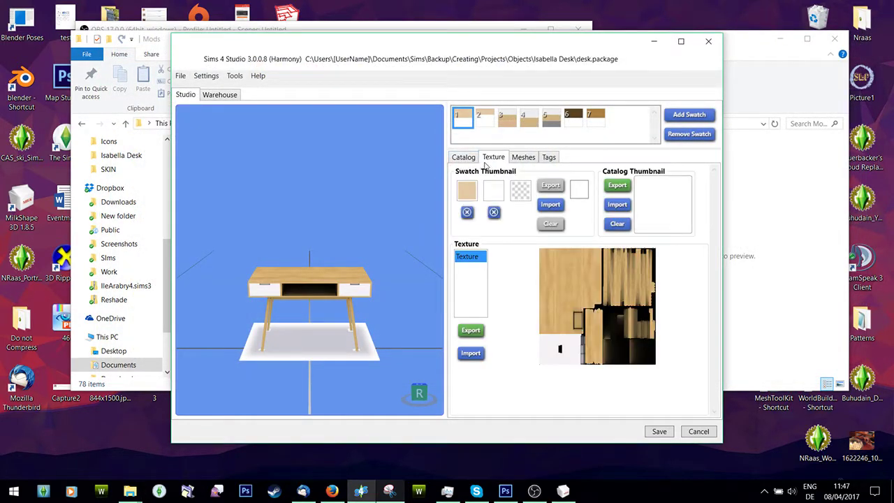
# Preview desk swatches 2 through 7, then return to light wood swatch 1.
pyautogui.click(484, 120)
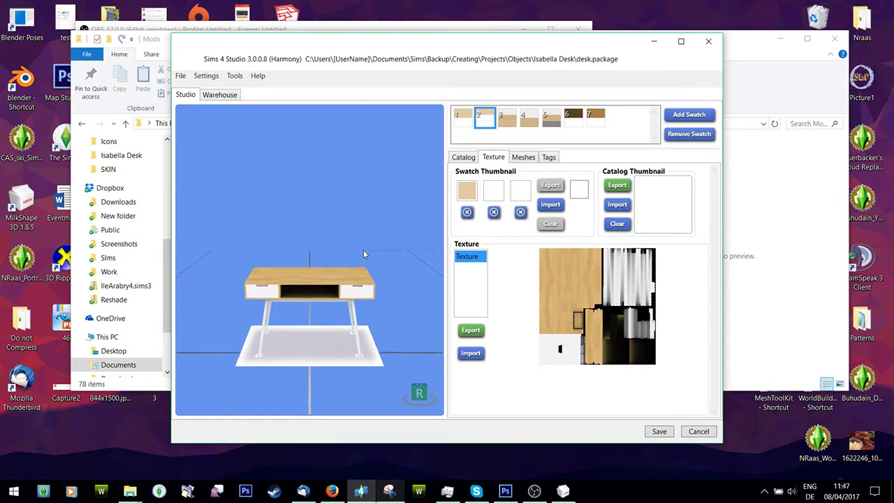
pyautogui.click(510, 123)
pyautogui.click(529, 121)
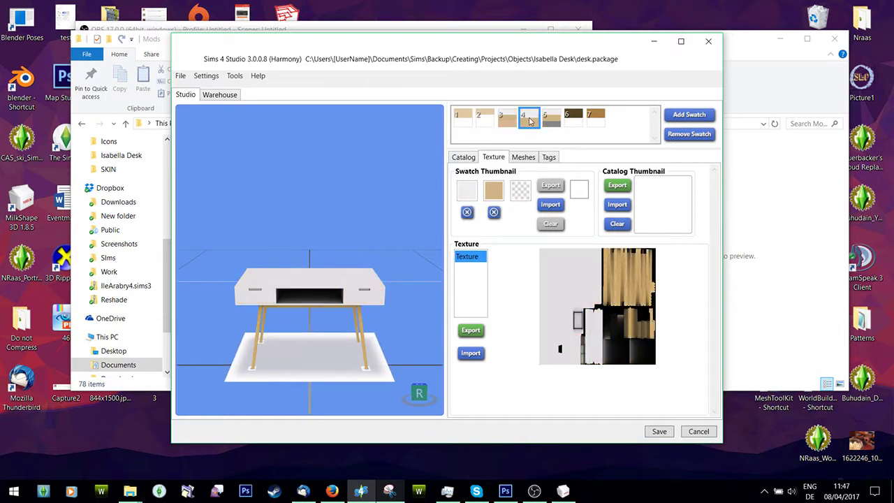
pyautogui.click(551, 121)
pyautogui.click(573, 122)
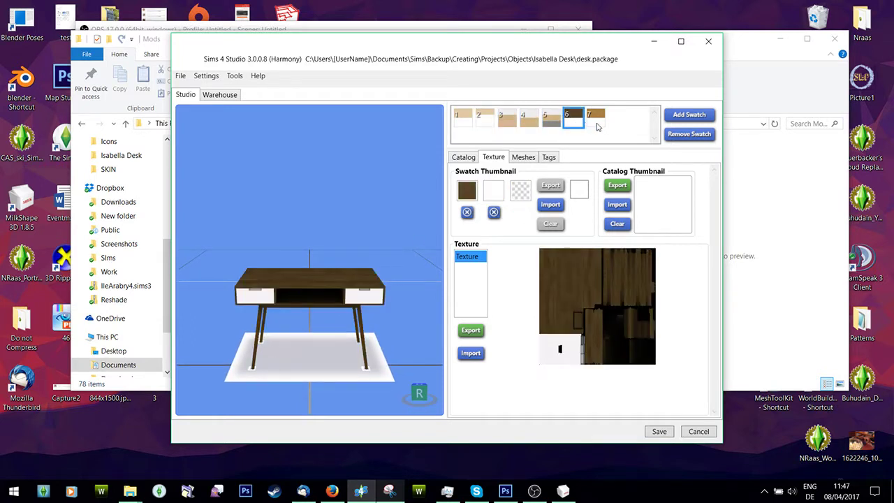
pyautogui.click(596, 121)
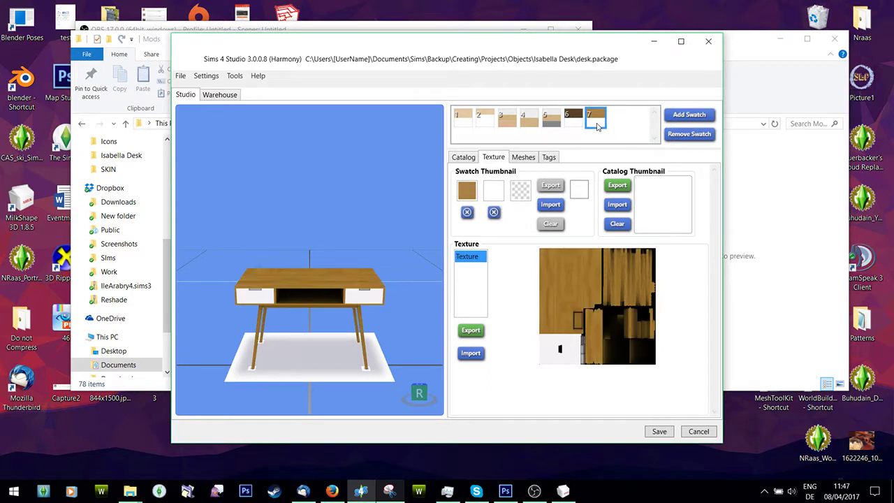
pyautogui.click(577, 124)
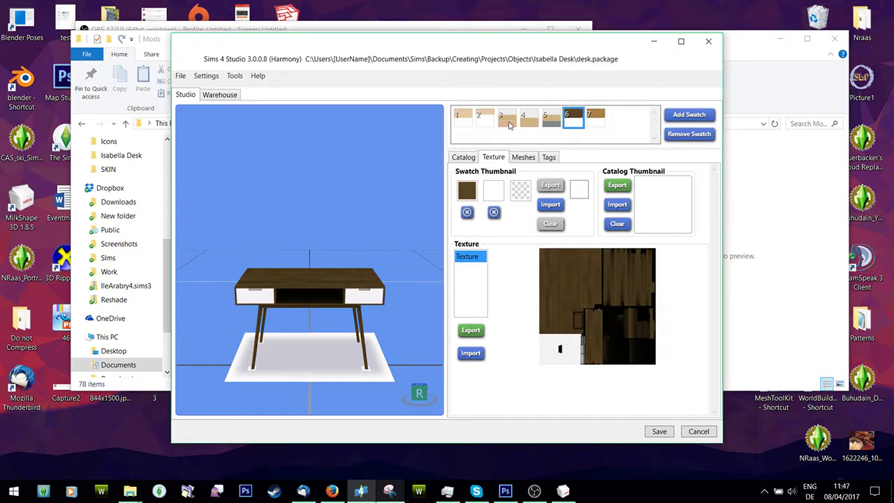
pyautogui.click(464, 120)
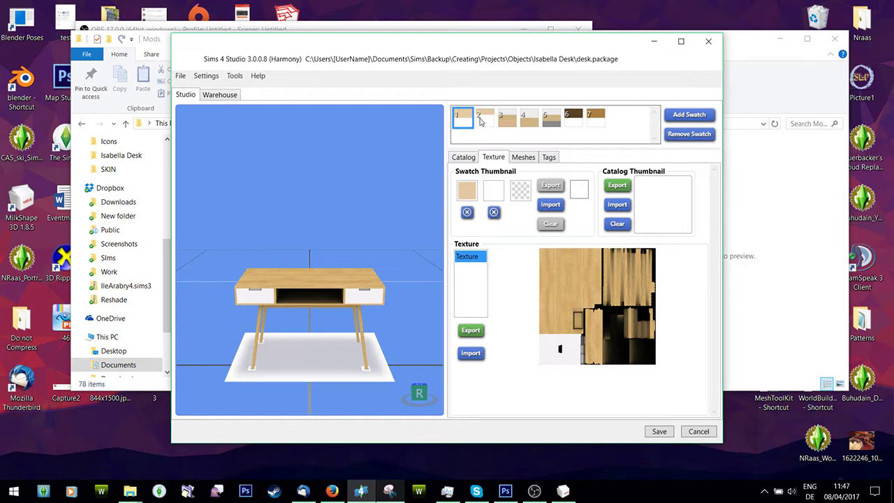
# Preview swatches 2–7 a second time, ending back on light wood swatch 1.
pyautogui.click(481, 120)
pyautogui.click(501, 121)
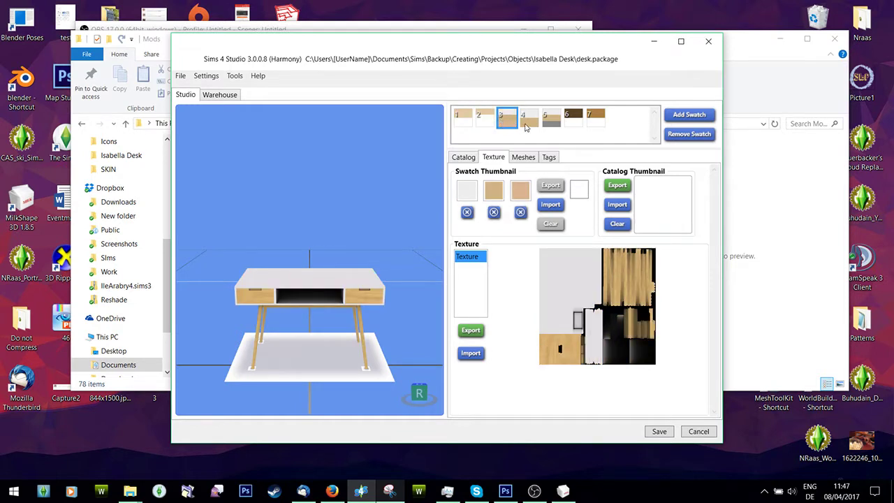
pyautogui.click(526, 125)
pyautogui.click(555, 125)
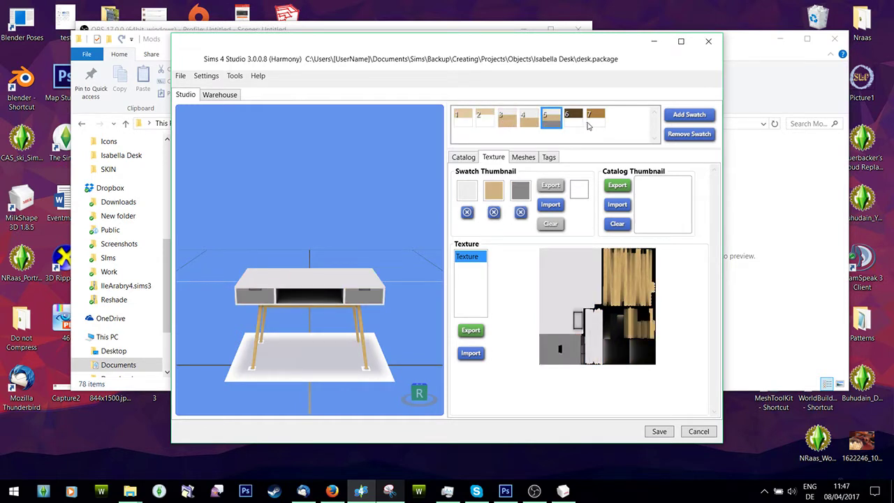
pyautogui.click(590, 124)
pyautogui.click(572, 124)
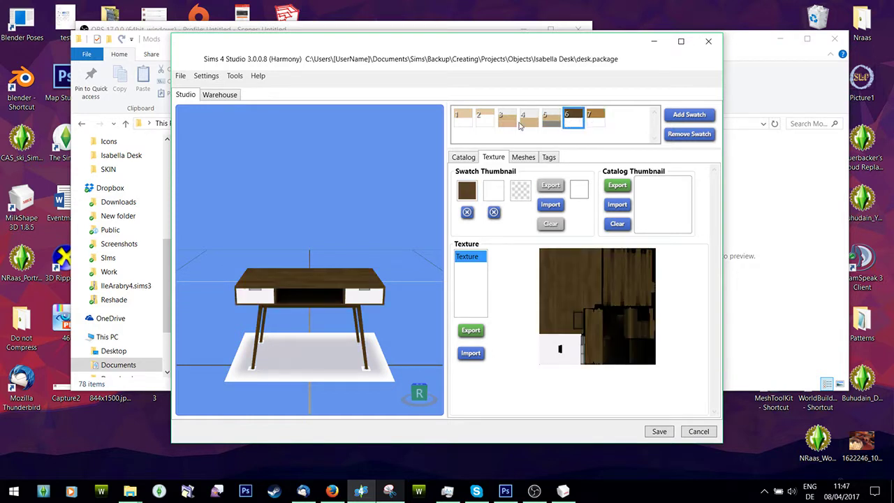
pyautogui.click(464, 124)
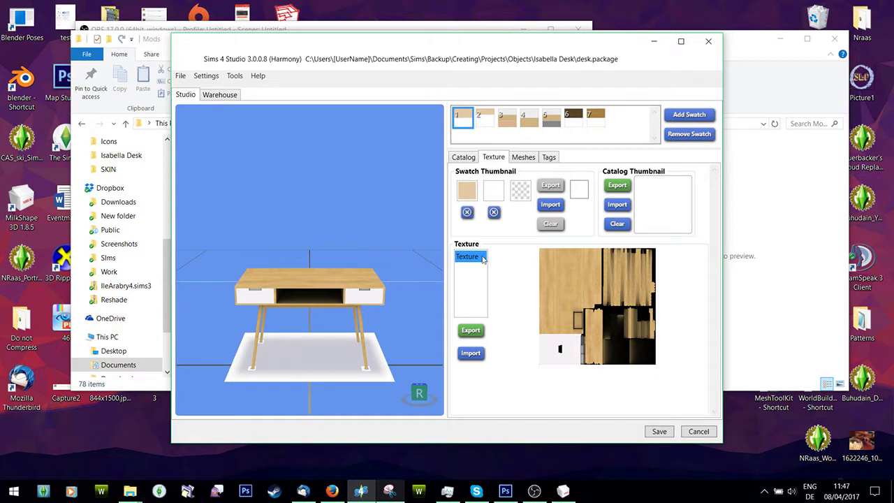
# Open Desk.blend from the Isabella Desk folder in File Explorer.
pyautogui.scroll(2, 377, 277)
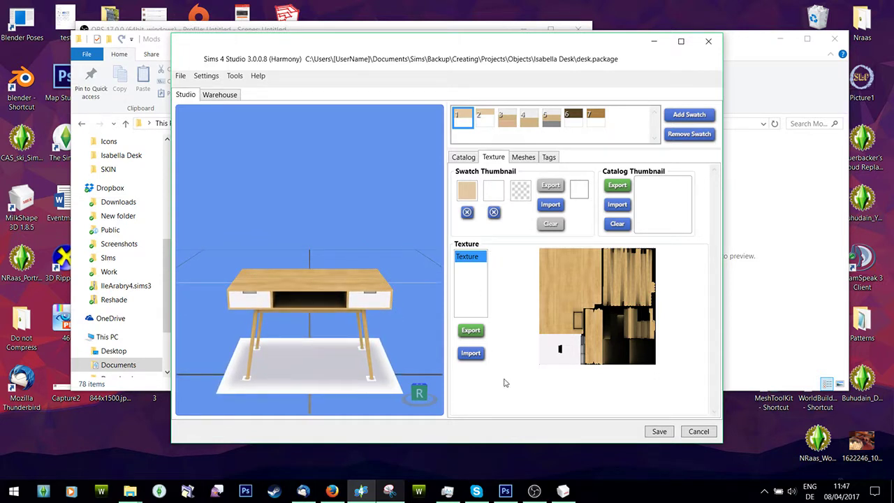
pyautogui.click(130, 491)
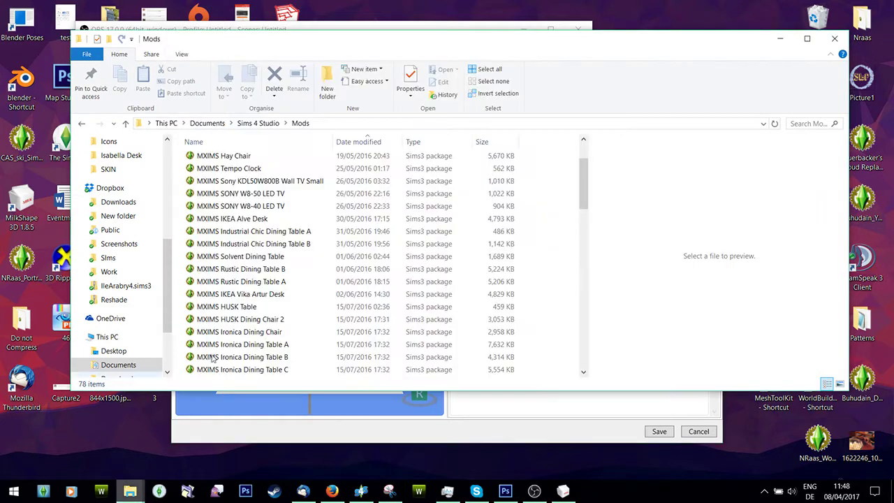
pyautogui.scroll(2, 115, 252)
pyautogui.click(116, 253)
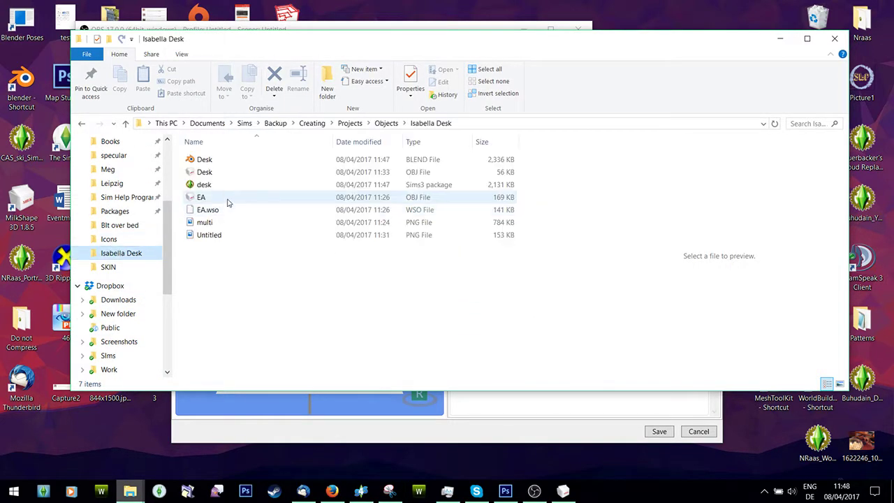
pyautogui.click(203, 159)
pyautogui.doubleClick(203, 159)
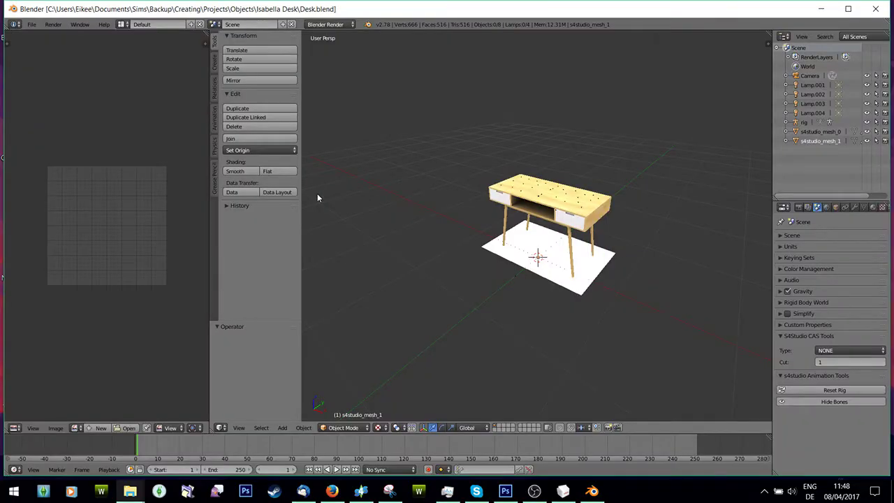
# Hide the rig in Blender's outliner so its bones no longer cover the desk.
pyautogui.scroll(4, 436, 222)
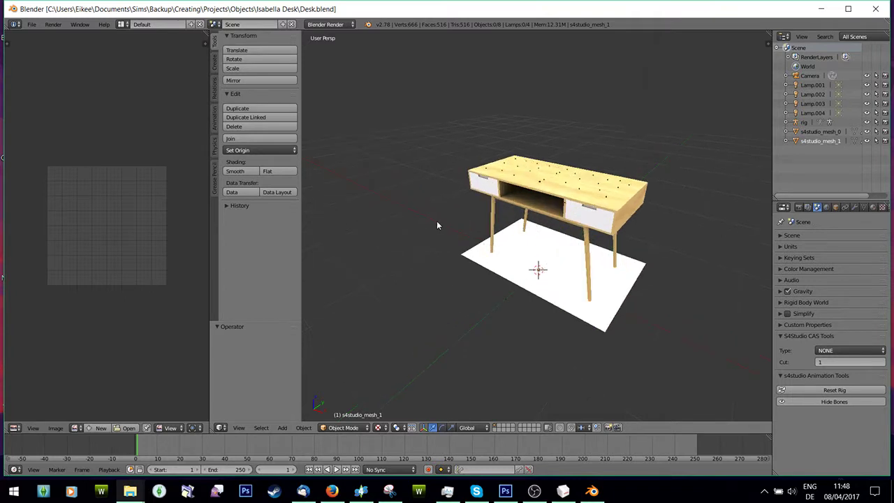
pyautogui.moveTo(526, 257); pyautogui.dragTo(539, 259, button='middle')
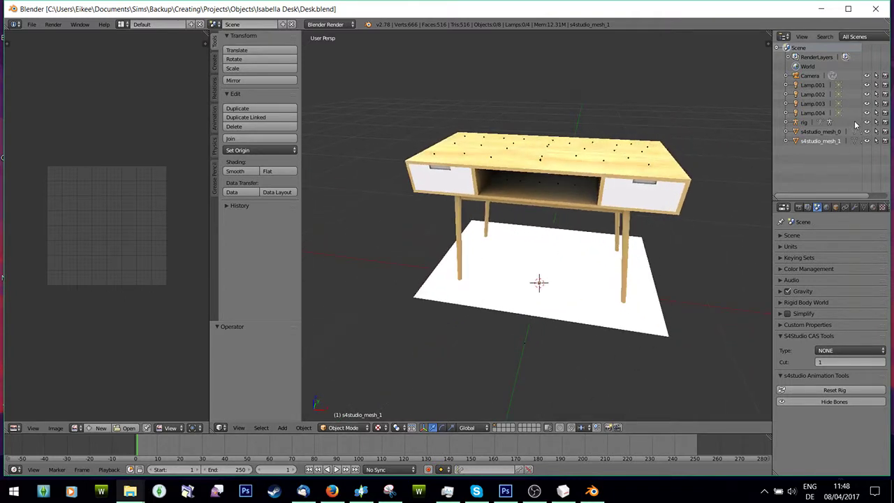
pyautogui.click(868, 123)
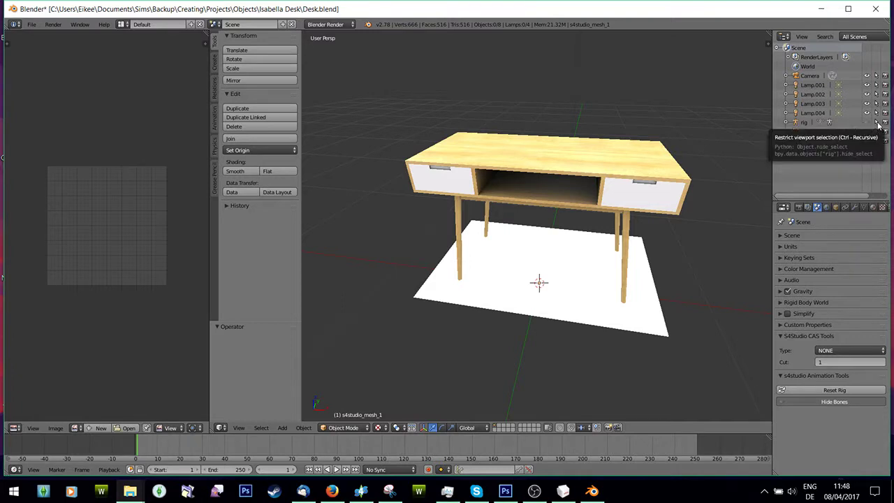
pyautogui.moveTo(432, 351); pyautogui.dragTo(437, 344, button='middle')
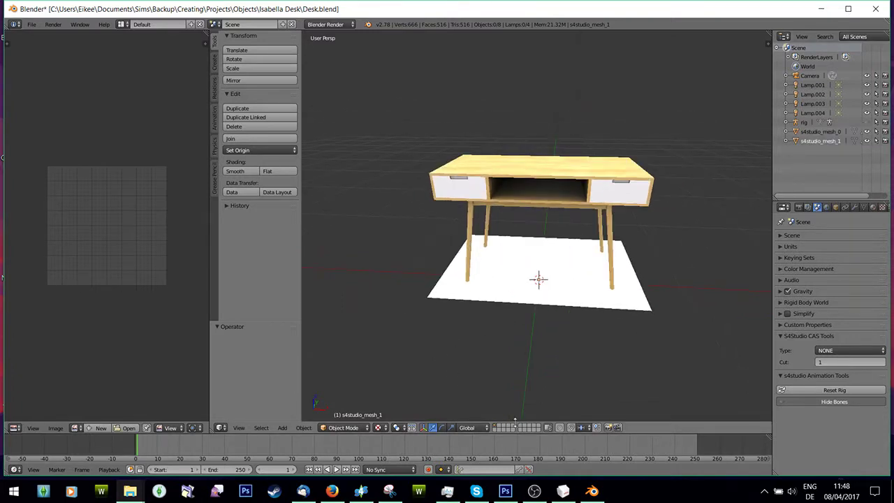
pyautogui.scroll(2, 419, 356)
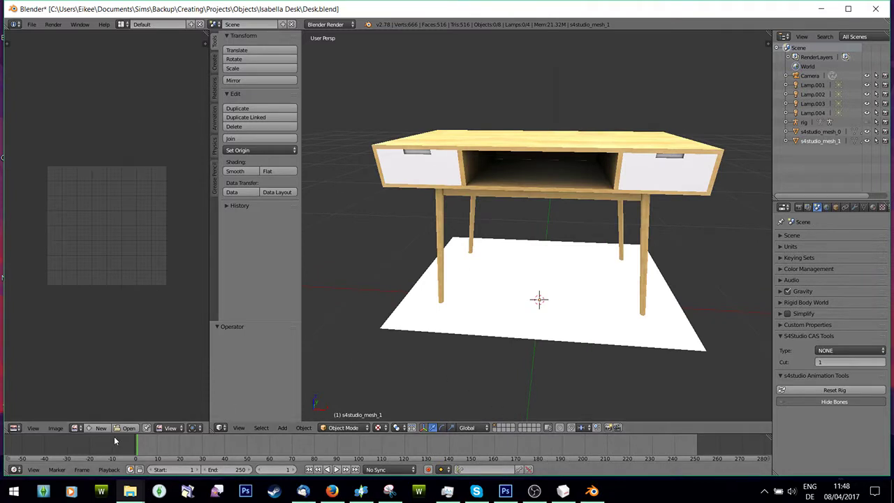
pyautogui.click(100, 491)
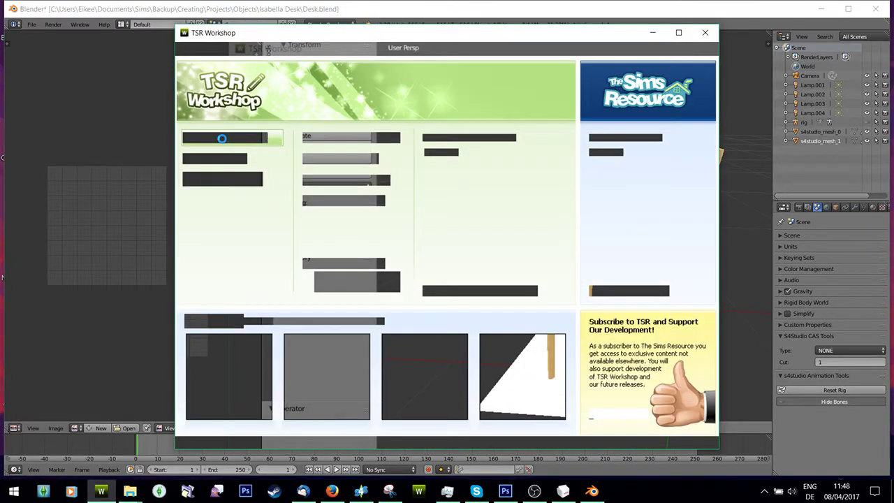
# Create a new Object project cloned from Surfaces > Desks > desk federal with default details.
pyautogui.click(222, 138)
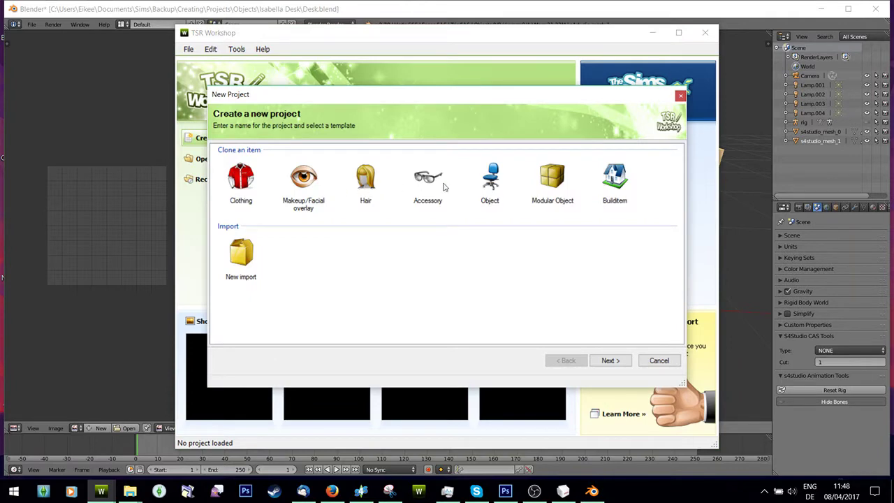
pyautogui.click(490, 183)
pyautogui.click(611, 360)
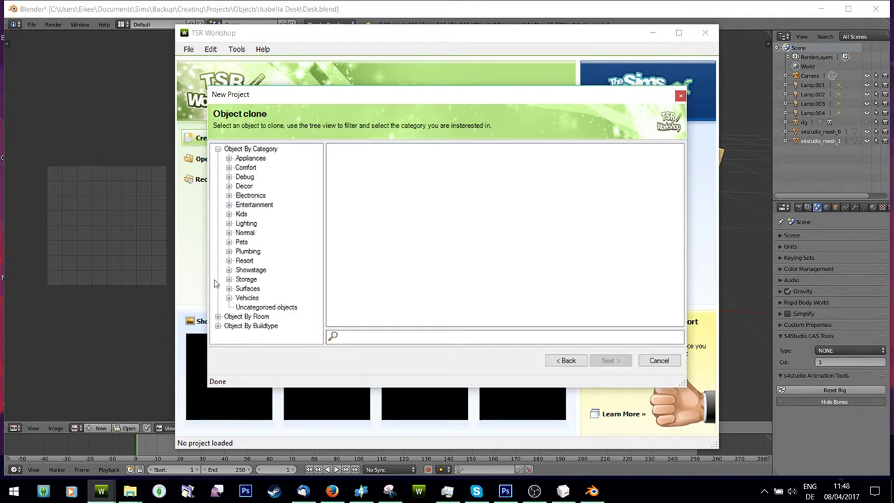
pyautogui.click(229, 289)
pyautogui.click(256, 326)
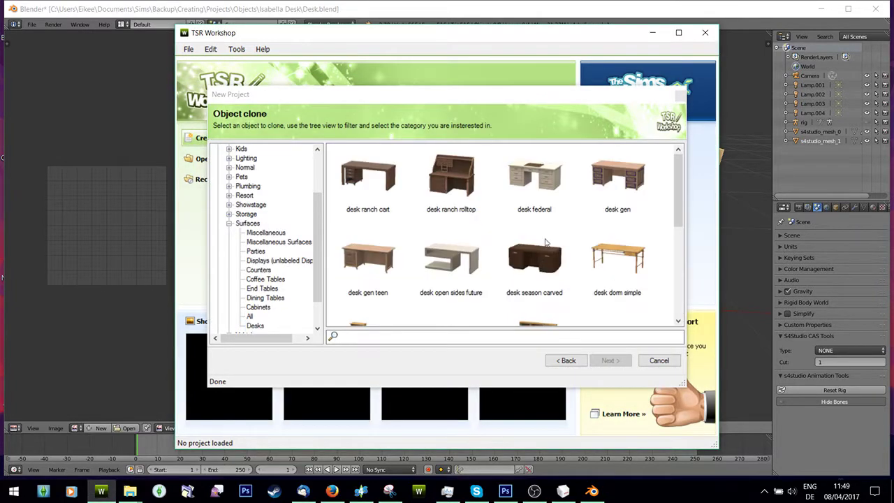
pyautogui.click(538, 179)
pyautogui.click(617, 363)
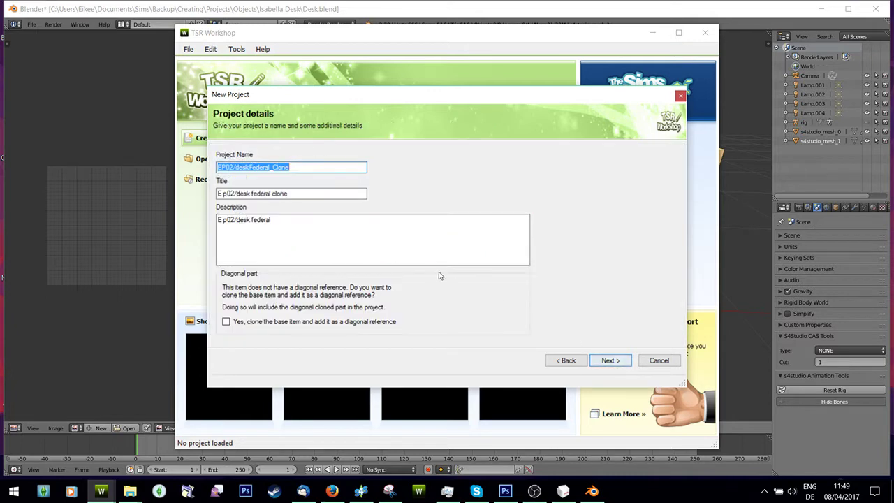
pyautogui.click(610, 361)
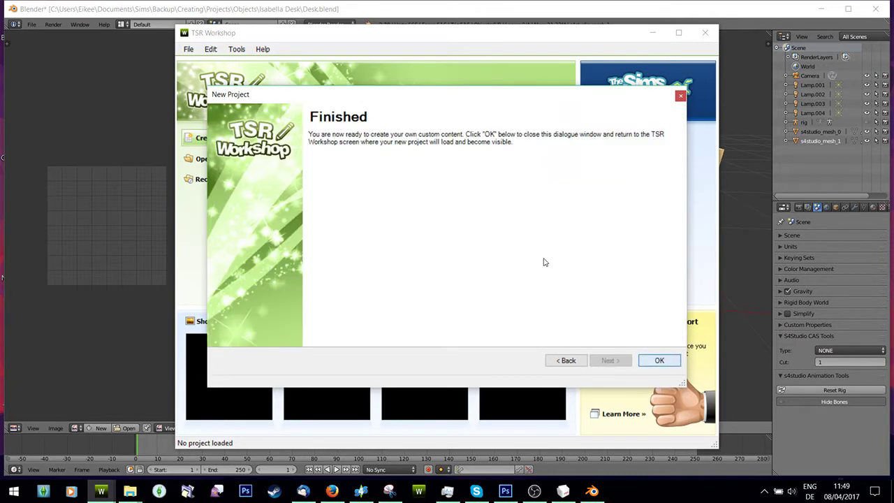
pyautogui.press('Return')
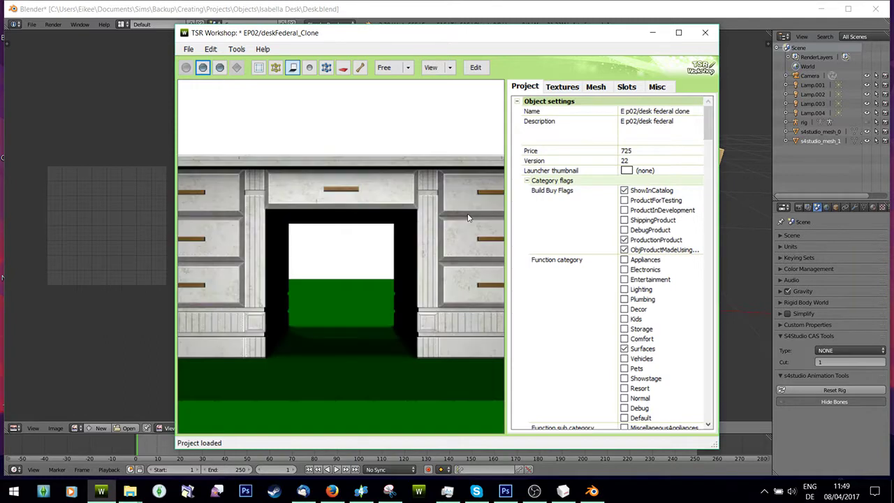
# Save the TSR Workshop project over EA.wso.
pyautogui.moveTo(416, 229); pyautogui.dragTo(352, 269)
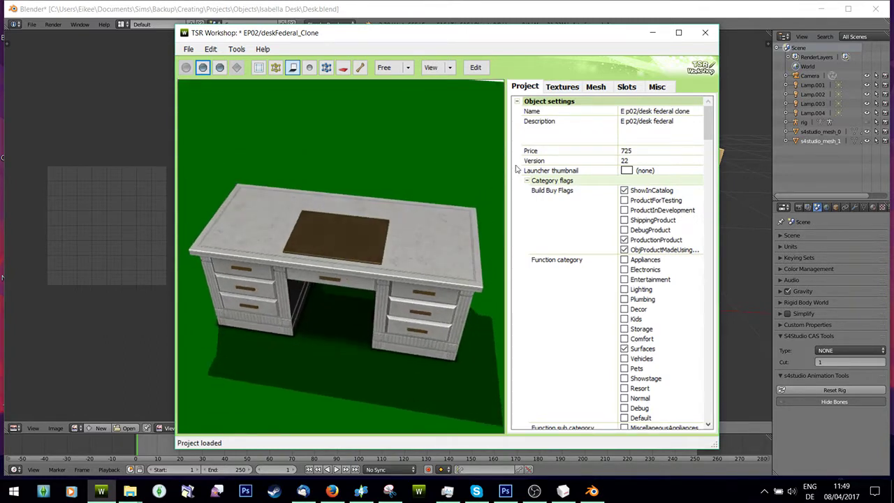
pyautogui.click(596, 86)
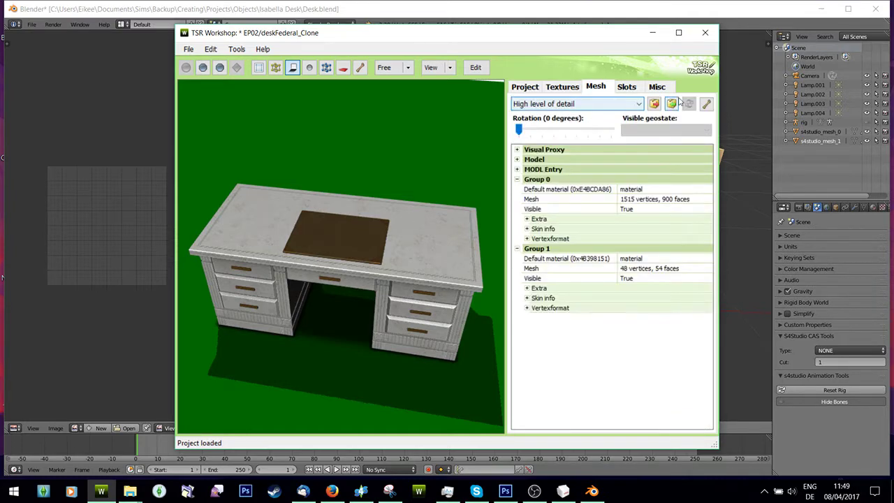
pyautogui.hotkey('ctrl', 's')
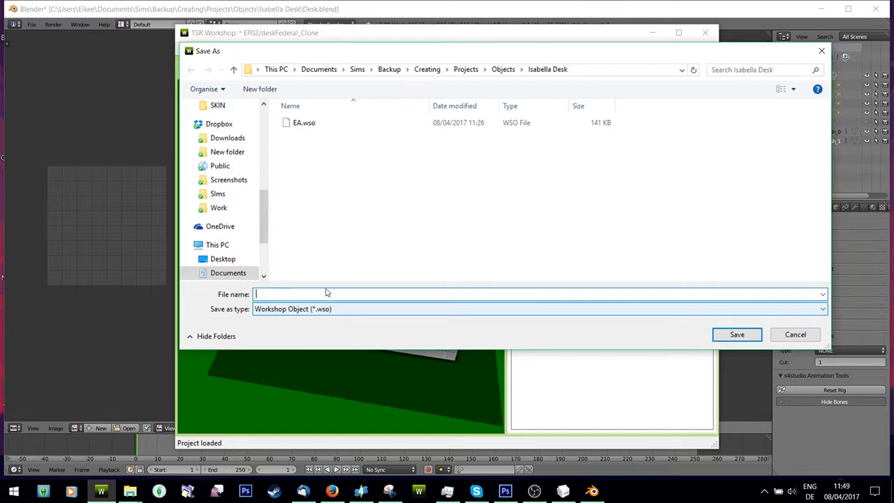
pyautogui.doubleClick(300, 124)
pyautogui.click(482, 248)
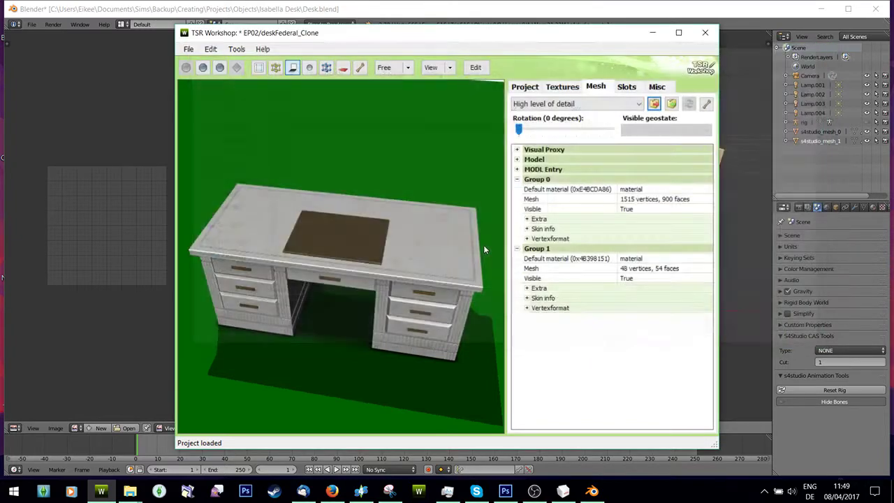
pyautogui.click(457, 284)
# Export the desk mesh as Wavefront Object (*.obj), replacing EA.obj.
pyautogui.click(654, 104)
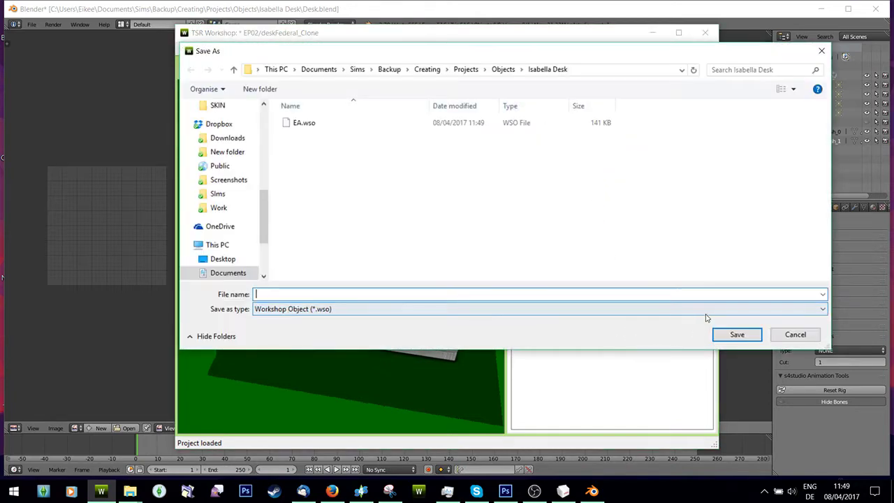
pyautogui.click(705, 312)
pyautogui.click(278, 335)
pyautogui.hotkey('alt', 'Down')
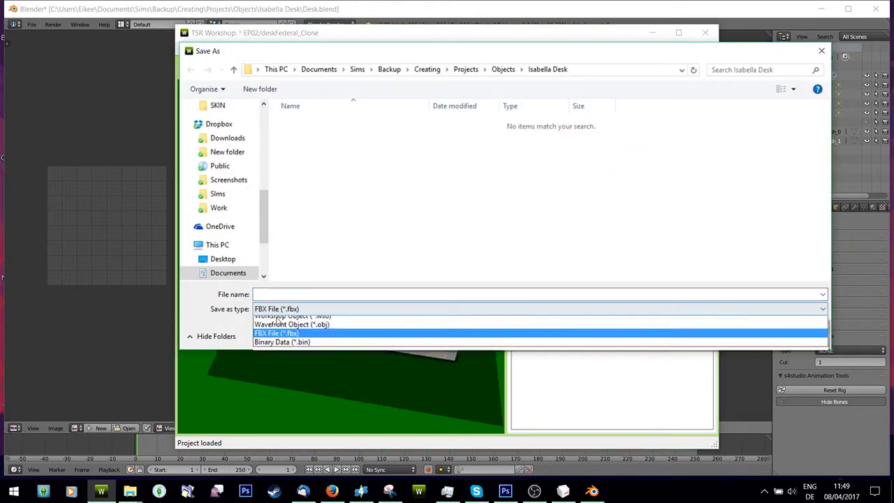
pyautogui.press('Up')
pyautogui.press('Return')
pyautogui.click(296, 134)
pyautogui.press('Return')
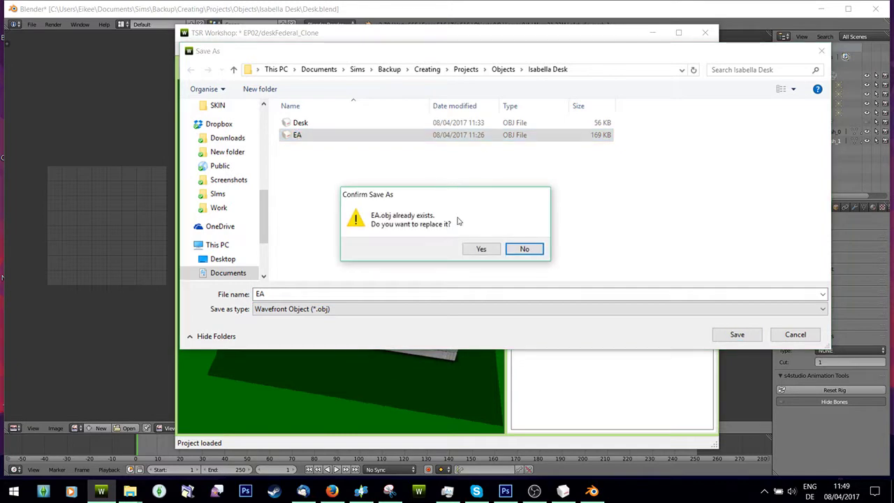
pyautogui.click(475, 250)
pyautogui.click(454, 288)
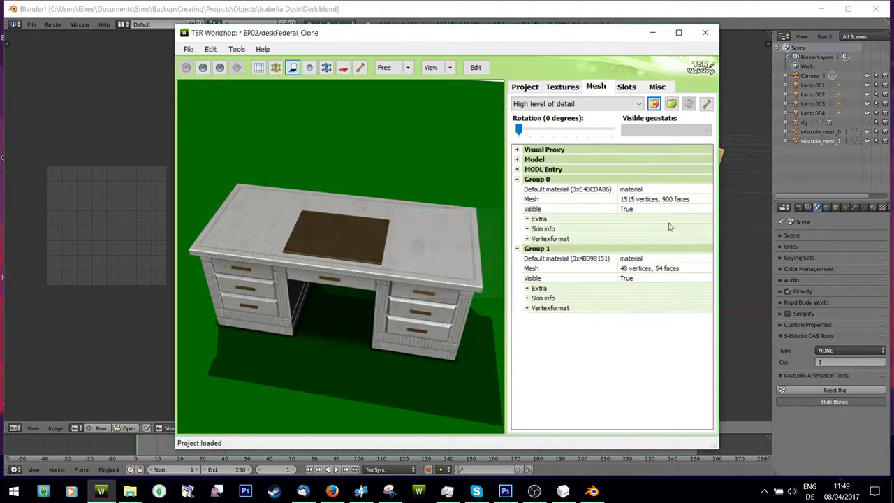
pyautogui.click(767, 184)
# Import EA.obj from the Isabella Desk folder as a Wavefront (.obj) file.
pyautogui.scroll(-3, 657, 154)
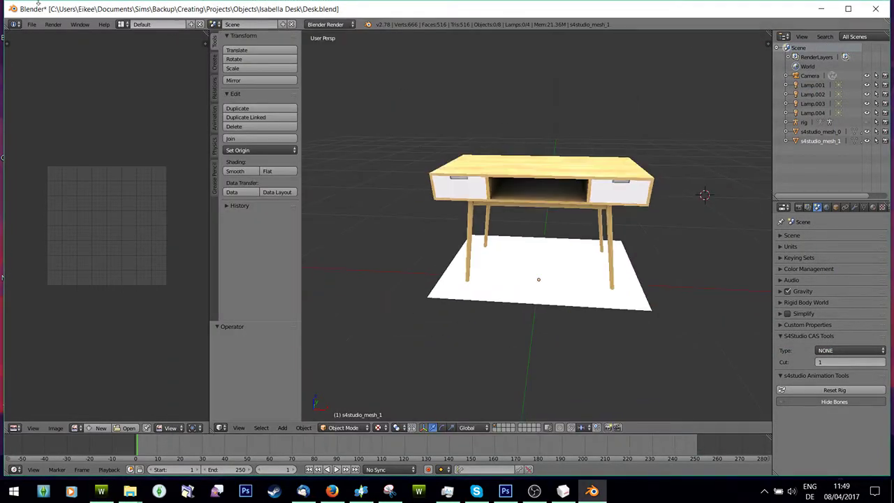
pyautogui.click(31, 25)
pyautogui.moveTo(50, 193)
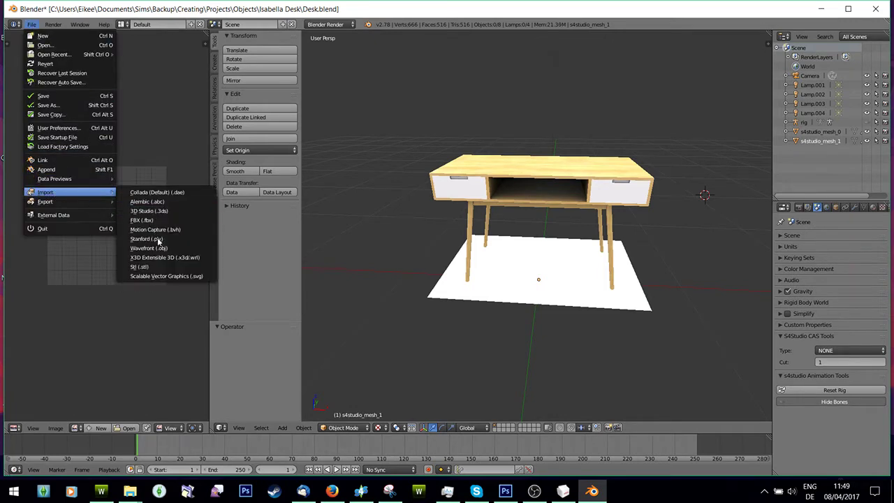
pyautogui.click(161, 243)
pyautogui.click(18, 180)
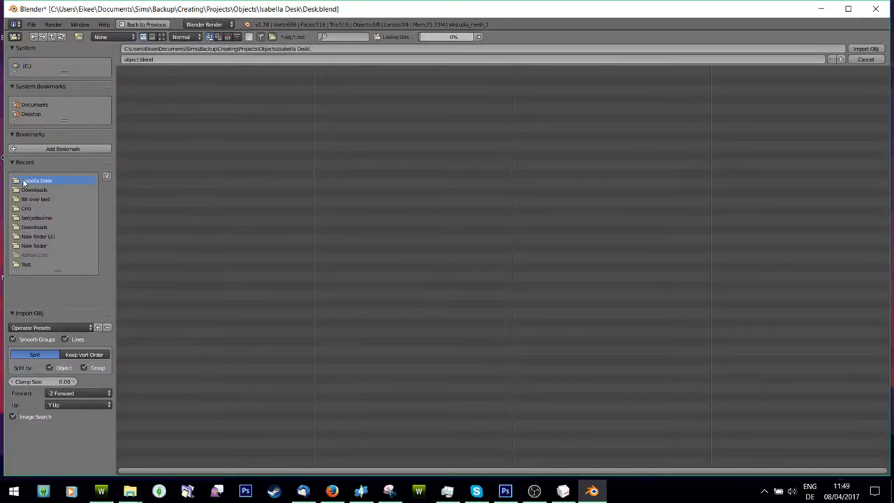
pyautogui.doubleClick(138, 91)
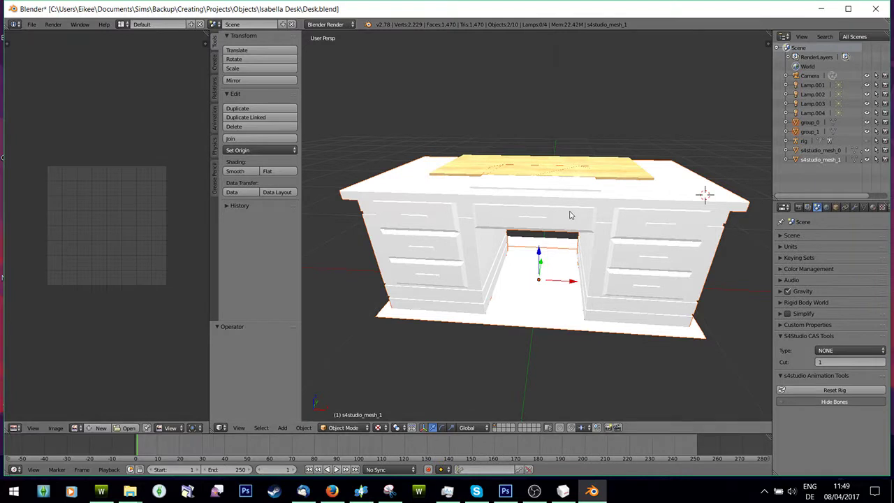
# Inspect the overlapping desks and select s4studio_mesh_0 and s4studio_mesh_1.
pyautogui.scroll(-3, 573, 224)
pyautogui.moveTo(577, 233); pyautogui.dragTo(570, 155, button='middle')
pyautogui.scroll(5, 578, 286)
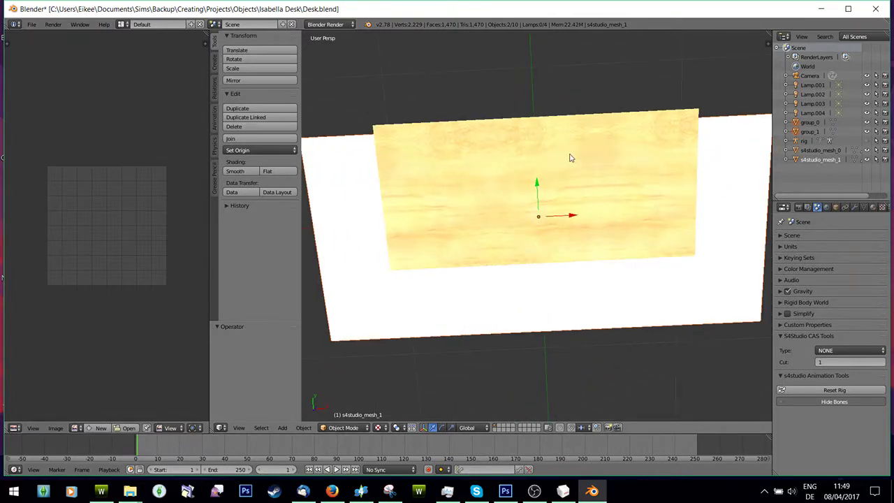
pyautogui.moveTo(569, 282); pyautogui.dragTo(550, 221, button='middle')
pyautogui.scroll(3, 590, 239)
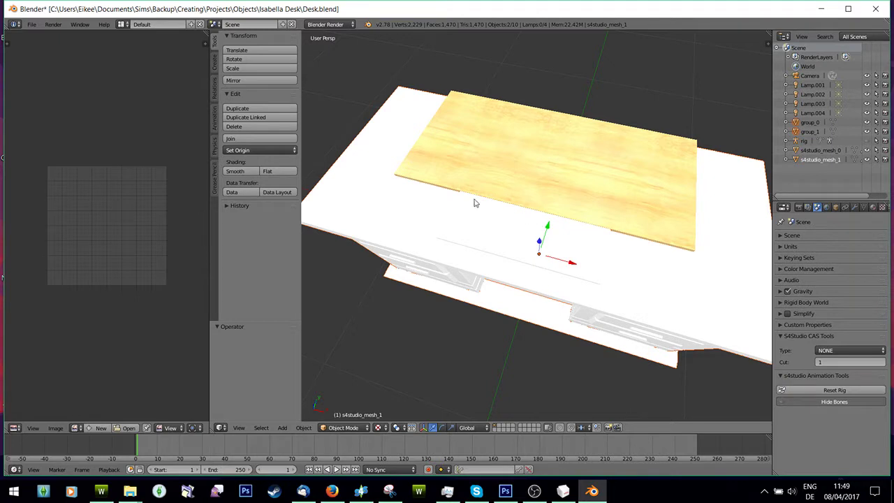
pyautogui.moveTo(540, 265); pyautogui.dragTo(554, 275, button='middle')
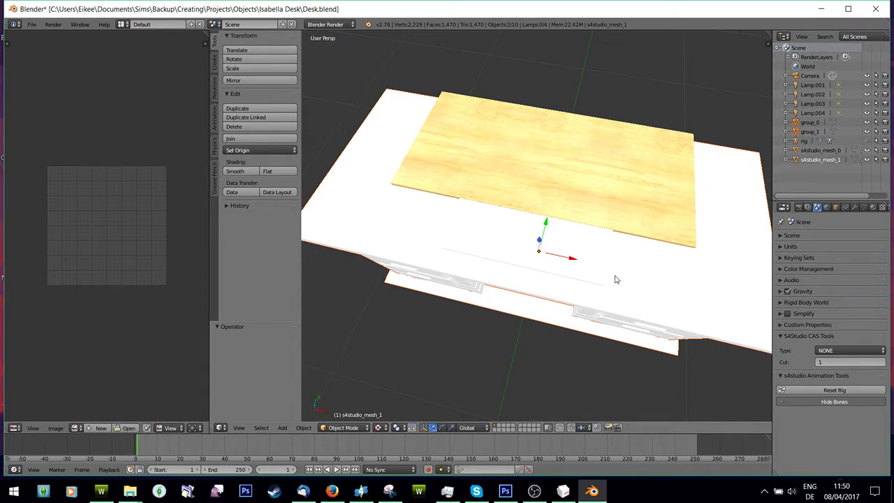
pyautogui.moveTo(615, 279); pyautogui.dragTo(680, 222, button='middle')
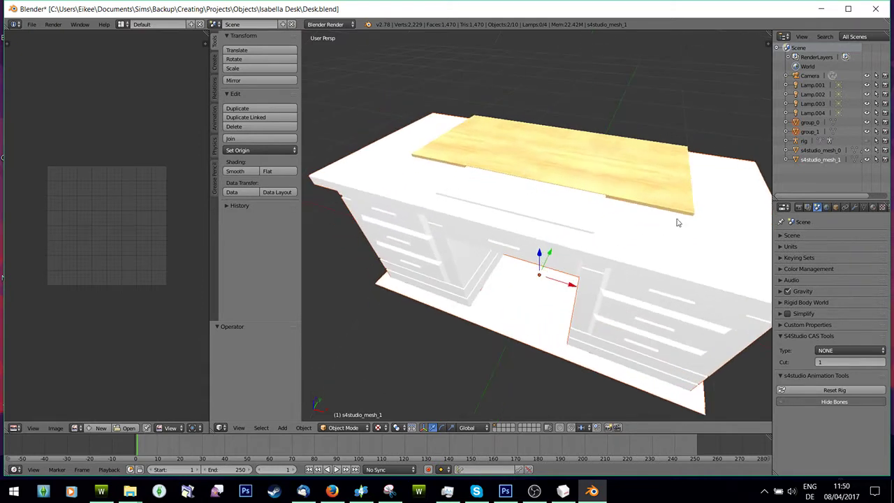
pyautogui.click(821, 151)
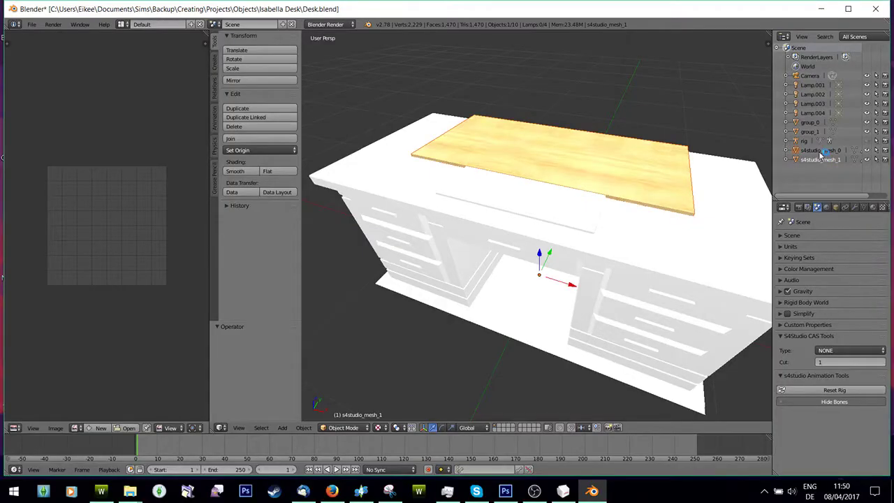
pyautogui.keyDown('ctrl'); pyautogui.click(821, 160); pyautogui.keyUp('ctrl')
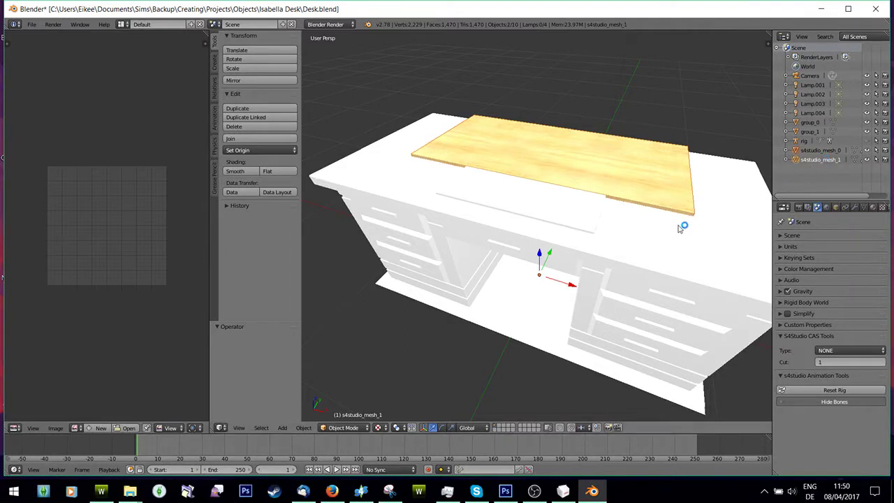
# Try moving the s4studio meshes, undoing each attempt.
pyautogui.press('g')
pyautogui.click(591, 252)
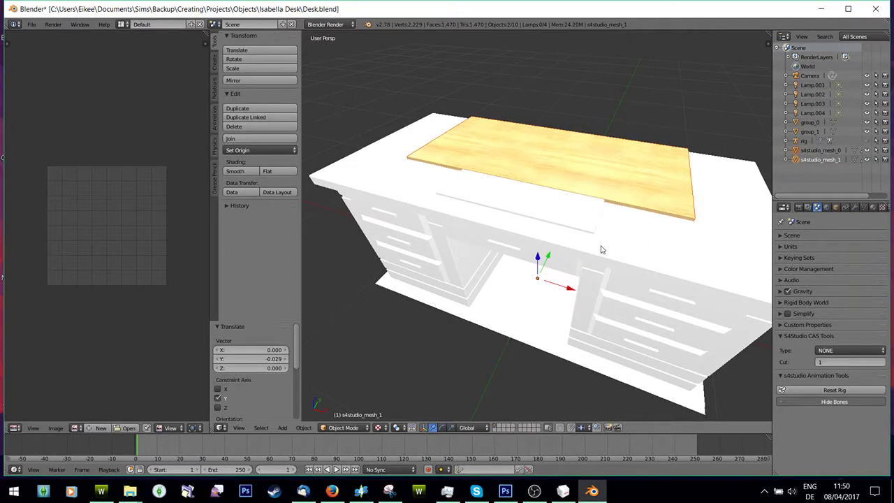
pyautogui.hotkey('ctrl', 'z')
pyautogui.click(821, 151)
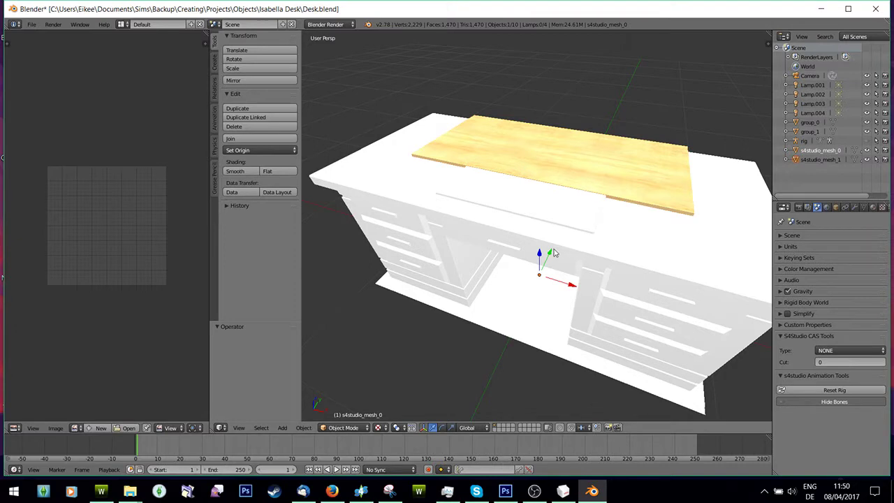
pyautogui.moveTo(552, 253); pyautogui.dragTo(549, 265)
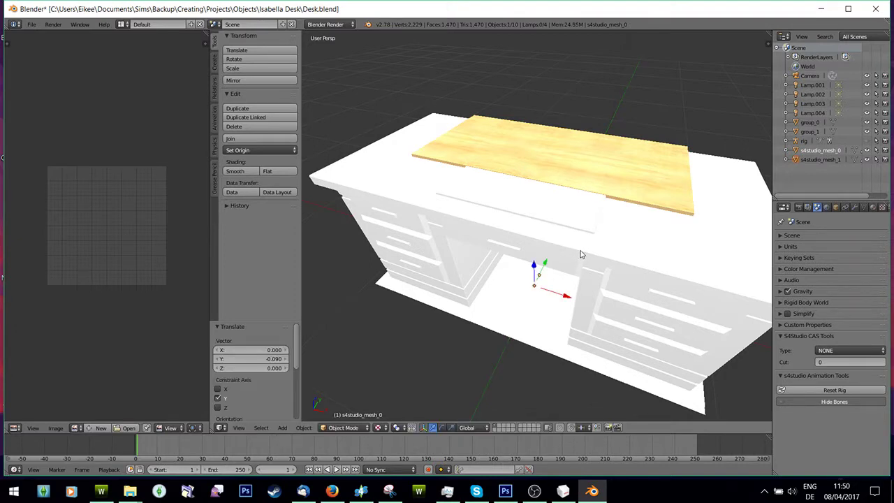
pyautogui.hotkey('ctrl', 'z')
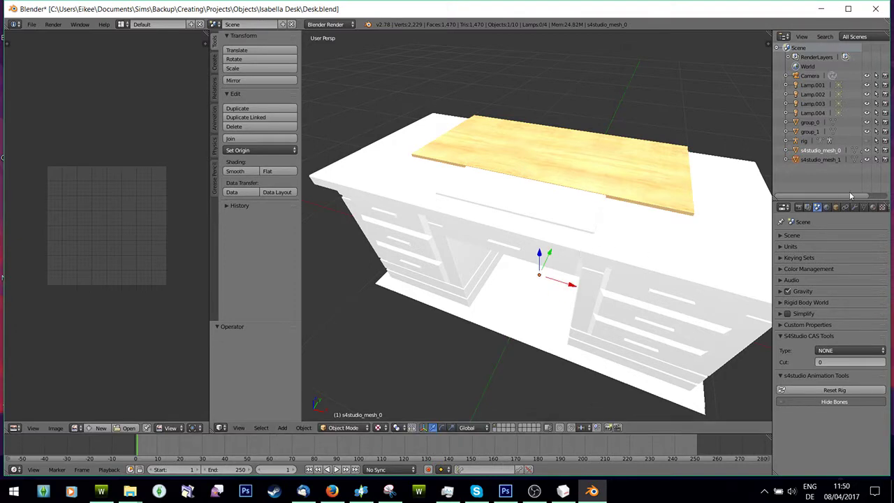
# Hide group_1 and slide both s4studio meshes -0.303 along Y onto the EA desk.
pyautogui.click(867, 132)
pyautogui.click(813, 160)
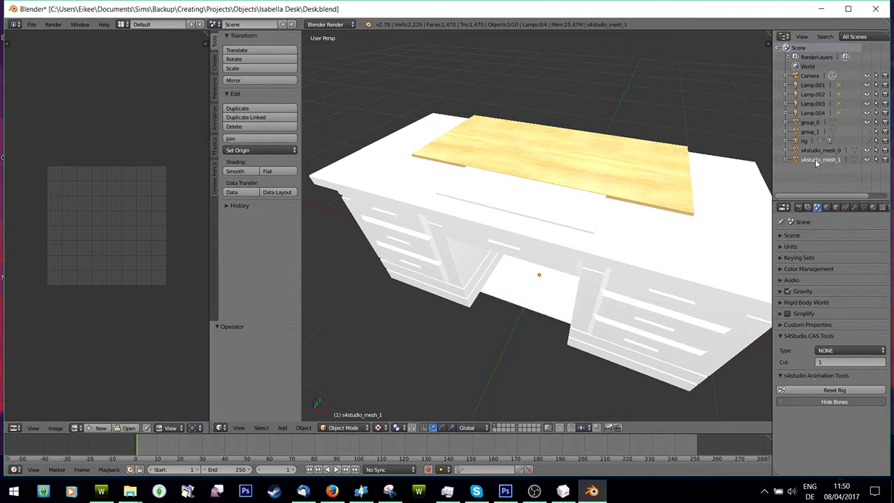
pyautogui.rightClick(631, 268)
pyautogui.keyDown('shift'); pyautogui.rightClick(531, 189); pyautogui.keyUp('shift')
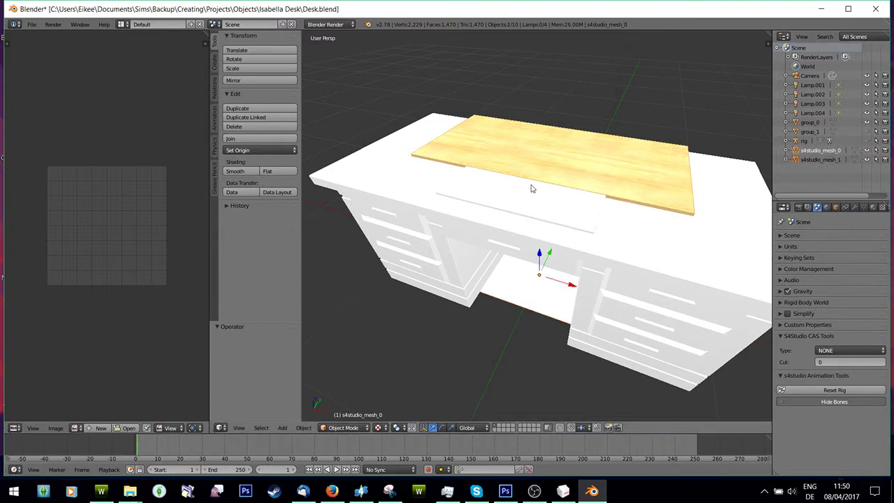
pyautogui.moveTo(548, 256); pyautogui.dragTo(532, 296)
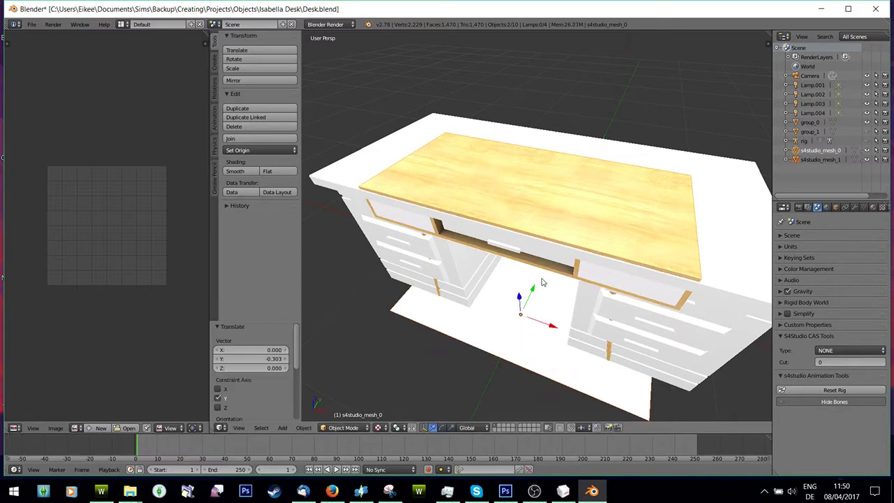
pyautogui.moveTo(532, 297); pyautogui.dragTo(578, 234, button='middle')
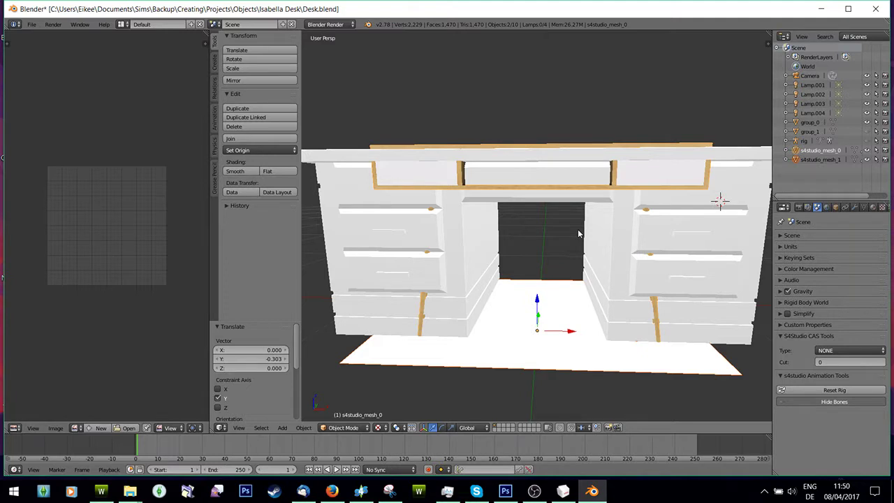
# Scale only the wooden desk mesh along Z so its top lines up with the white reference desk.
pyautogui.keyDown('ctrl'); pyautogui.click(826, 160); pyautogui.keyUp('ctrl')
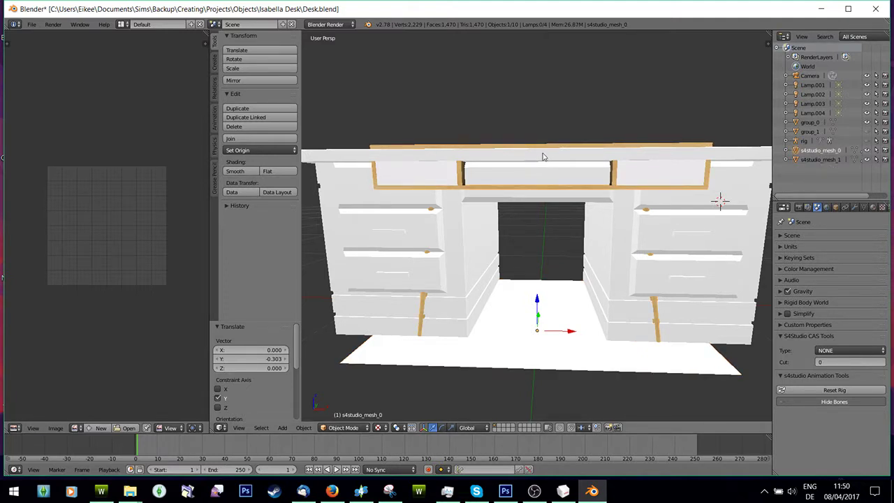
pyautogui.press('s')
pyautogui.press('z')
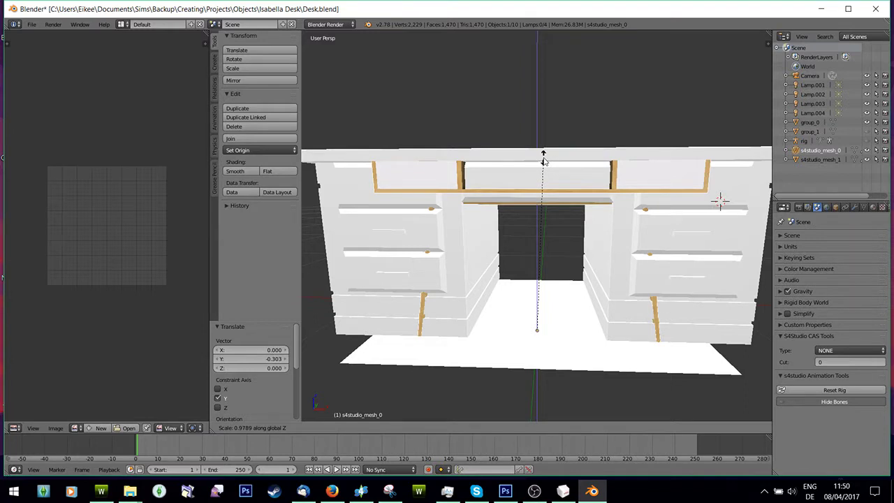
pyautogui.click(543, 160)
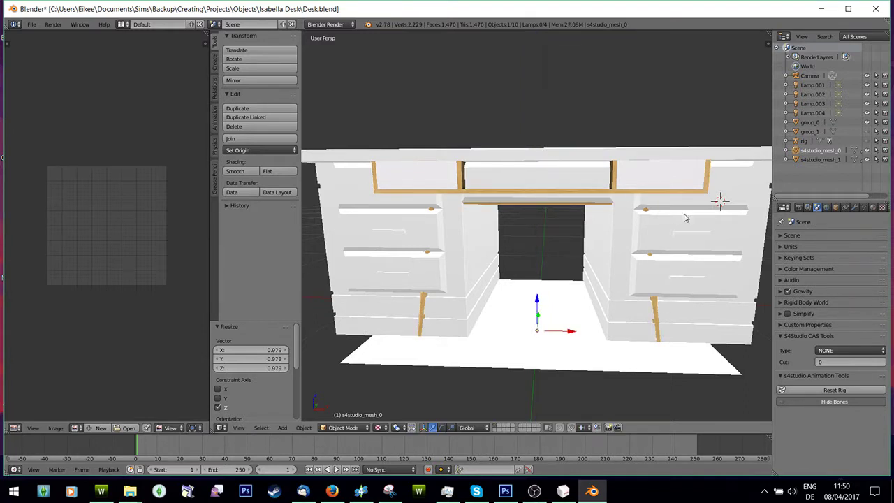
pyautogui.moveTo(575, 134); pyautogui.dragTo(603, 179, button='middle')
pyautogui.press('s')
pyautogui.press('z')
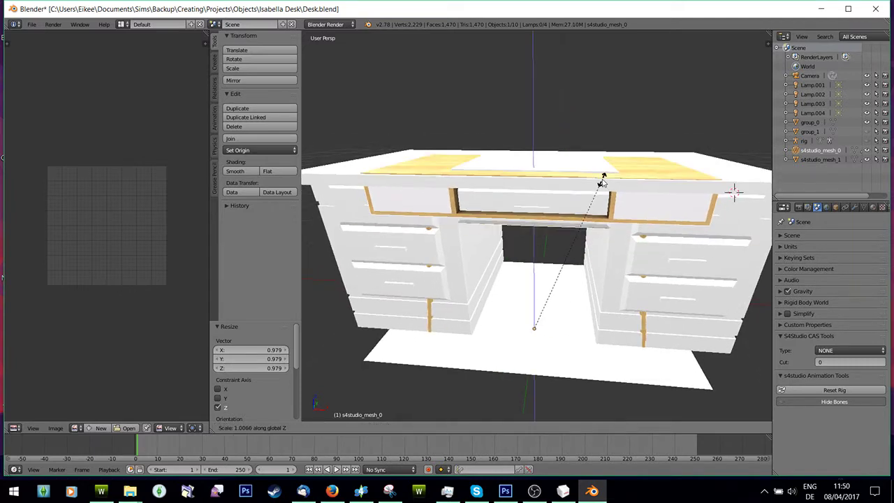
pyautogui.press('Escape')
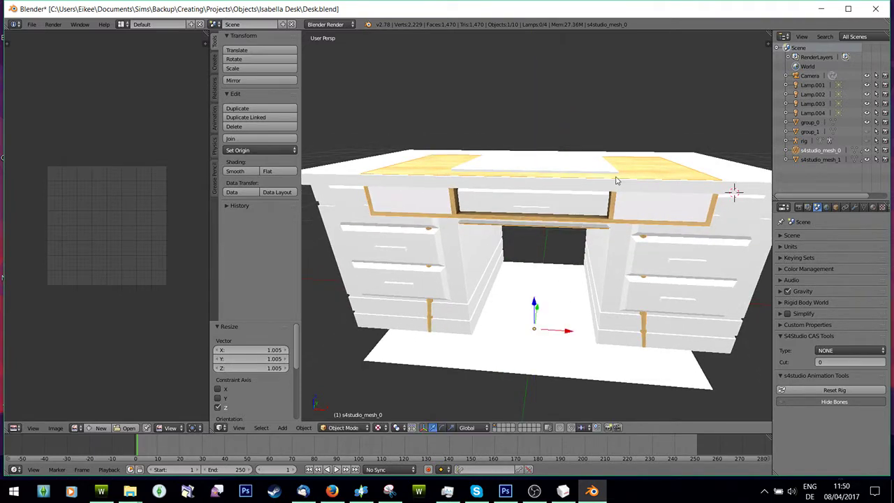
pyautogui.moveTo(615, 180); pyautogui.dragTo(620, 170, button='middle')
pyautogui.press('a')
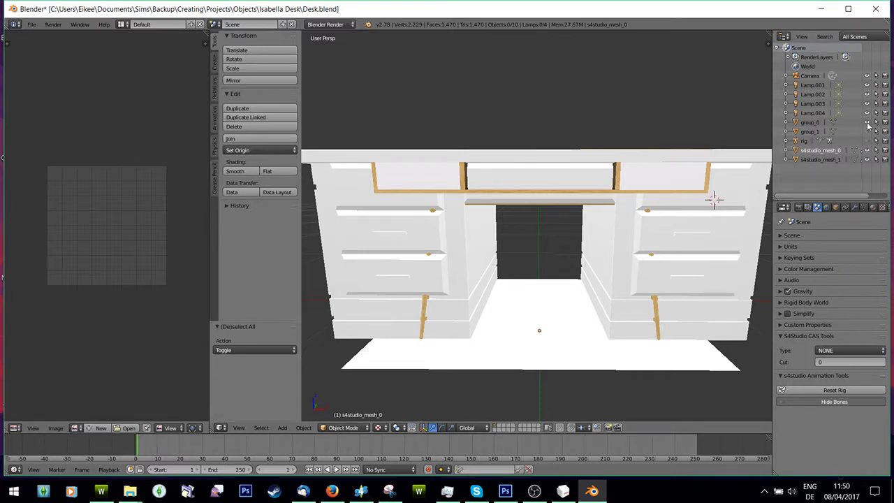
# Hide the white reference desk group and the floor plane, viewing the desk from the front.
pyautogui.click(868, 123)
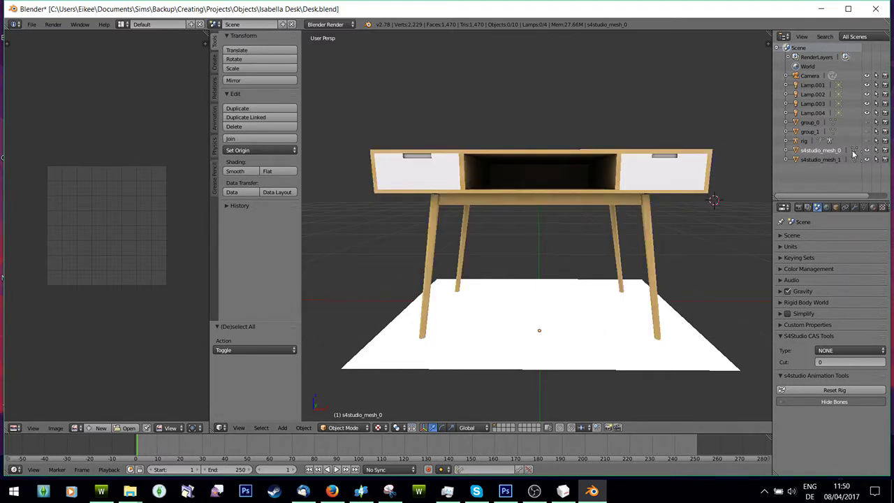
pyautogui.click(867, 160)
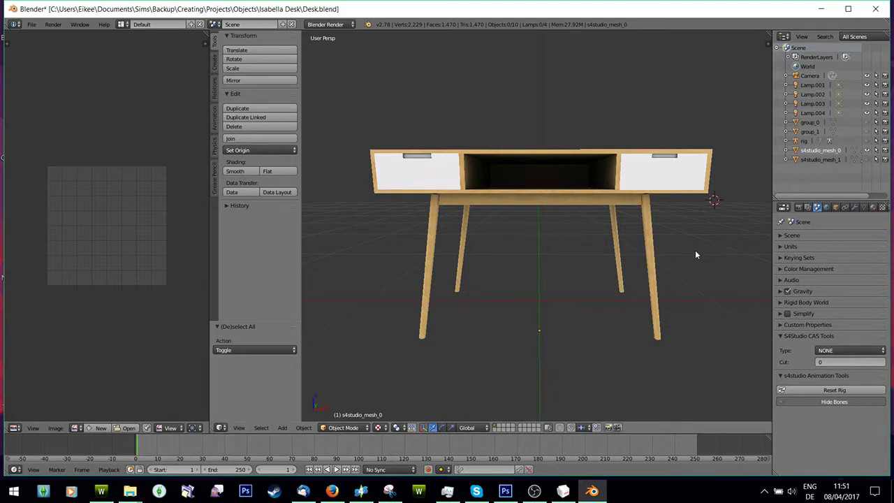
pyautogui.press('KP_1')
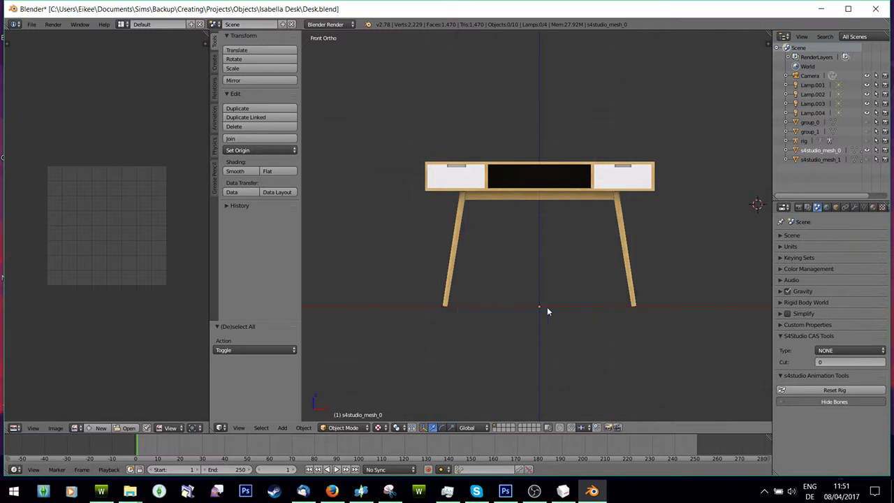
pyautogui.moveTo(675, 264)
pyautogui.mouseDown(button='middle')
pyautogui.moveTo(672, 297)
pyautogui.moveTo(662, 250)
pyautogui.moveTo(669, 274)
pyautogui.moveTo(673, 231)
pyautogui.moveTo(669, 247)
pyautogui.mouseUp(button='middle')
pyautogui.scroll(3, 662, 250)
pyautogui.scroll(-3, 669, 248)
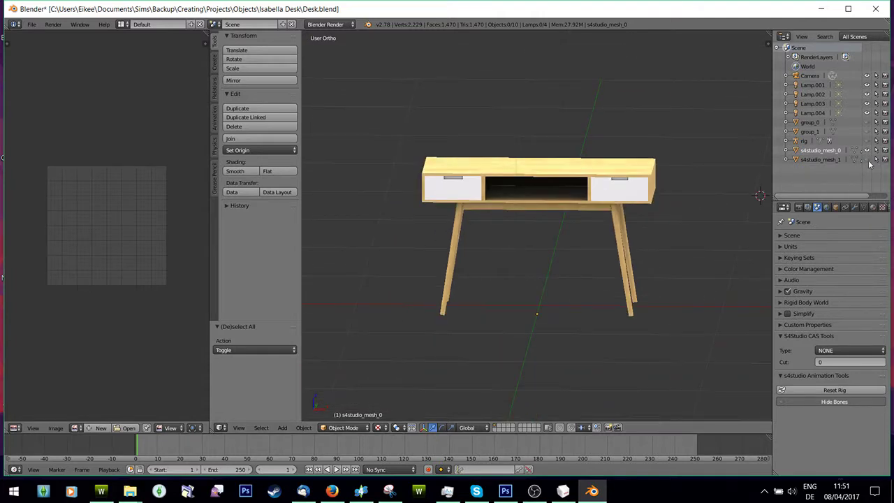
# Show the floor plane under the desk again and inspect the desk from several angles.
pyautogui.click(867, 159)
pyautogui.moveTo(625, 265); pyautogui.dragTo(602, 287, button='middle')
pyautogui.scroll(1, 616, 285)
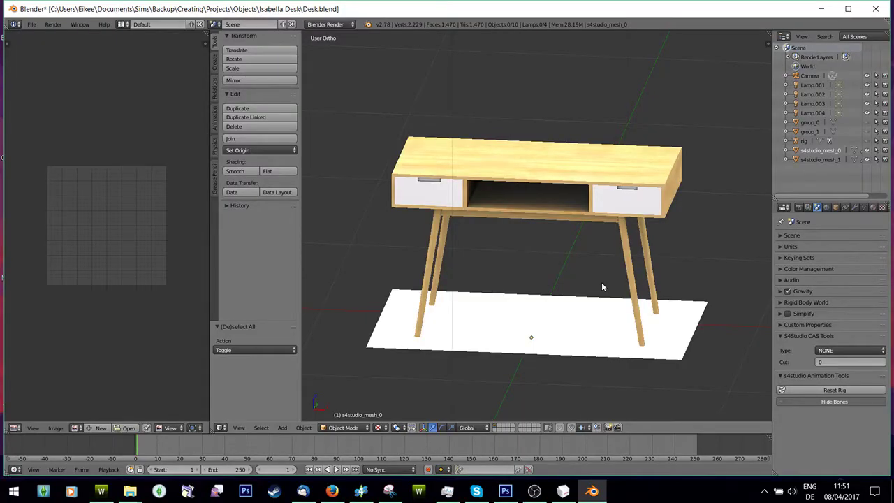
pyautogui.moveTo(651, 185); pyautogui.dragTo(648, 183, button='middle')
pyautogui.scroll(2, 587, 167)
pyautogui.scroll(-1, 587, 165)
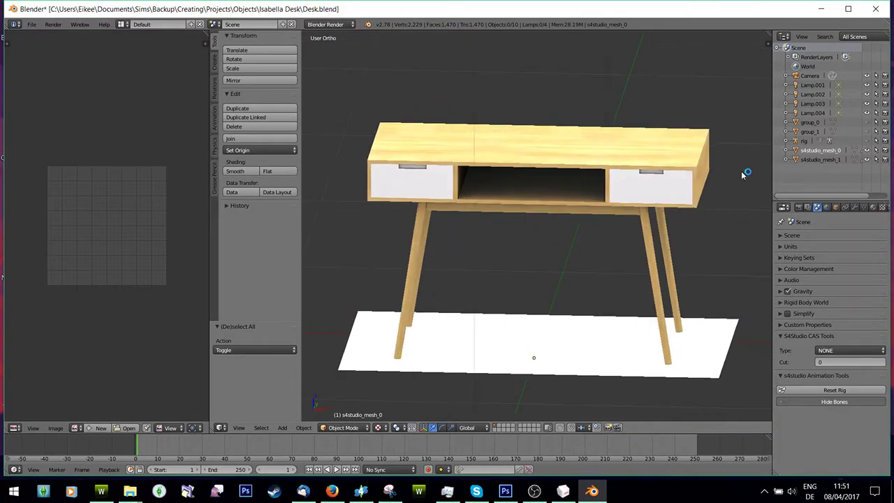
# Remove the desk's DIFFUSE material slot and switch the mesh into Edit Mode.
pyautogui.click(872, 208)
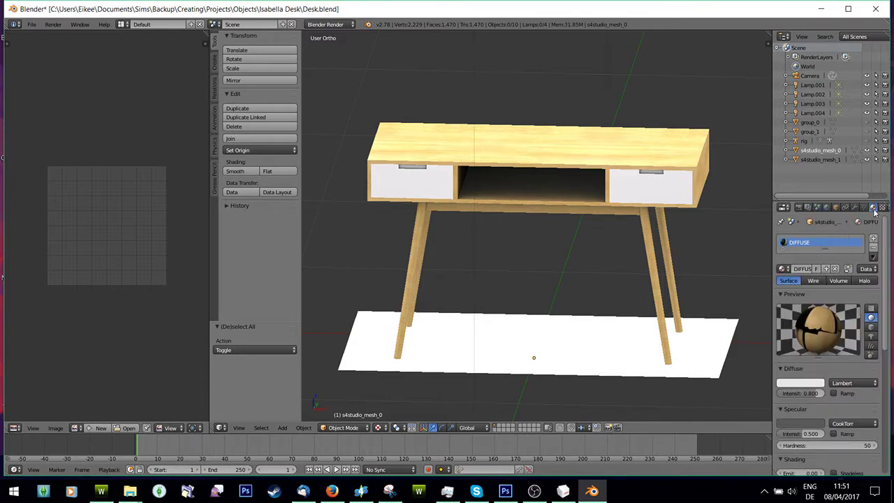
pyautogui.click(881, 248)
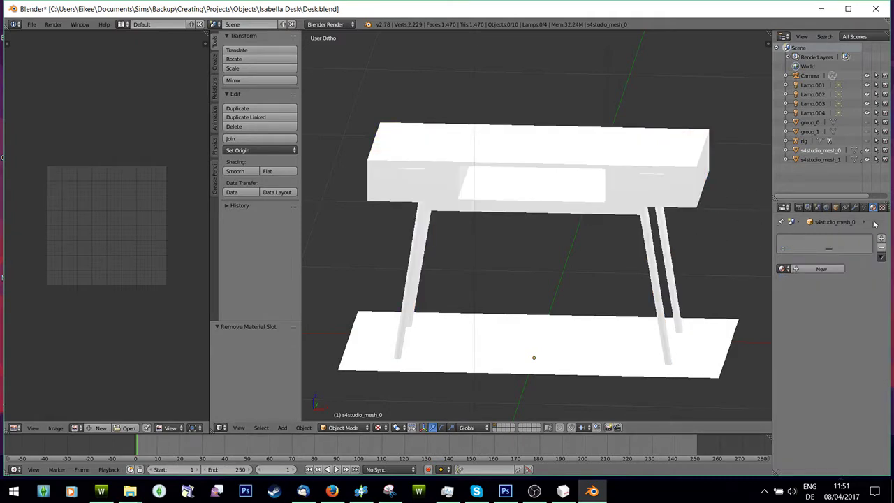
pyautogui.click(343, 428)
pyautogui.click(341, 407)
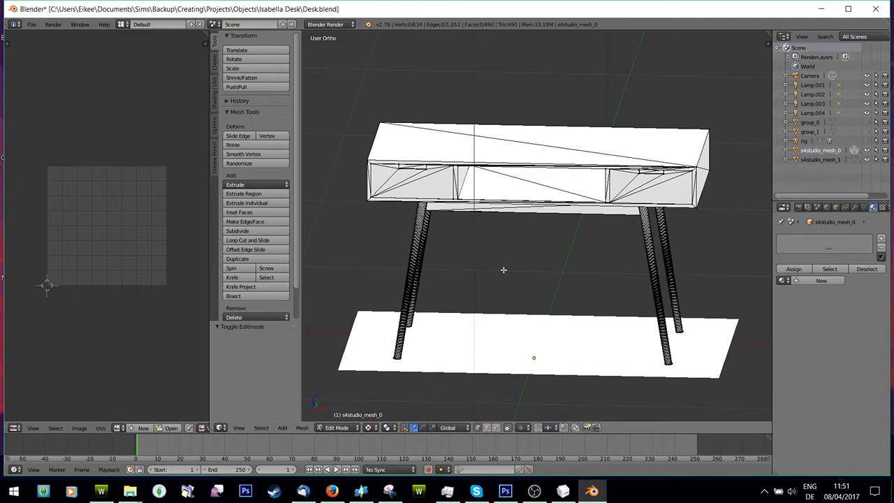
# Select the whole desk mesh and widen and zoom the UV/Image Editor to show its layout.
pyautogui.press('a')
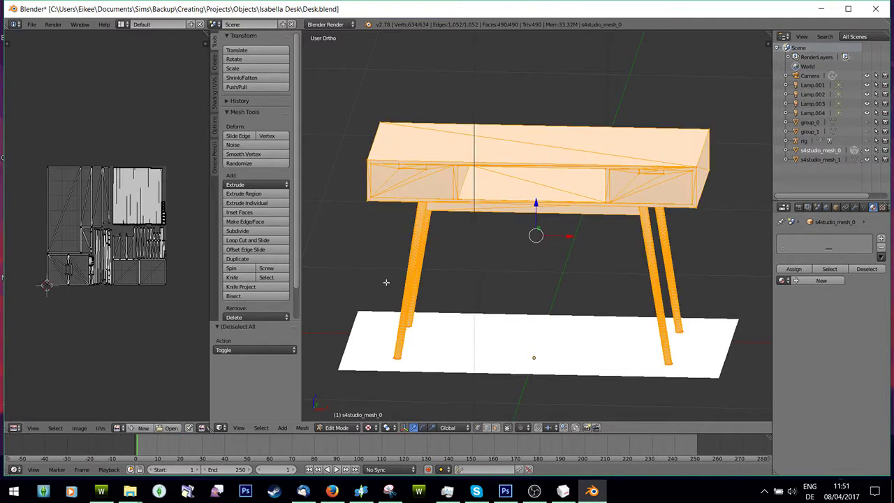
pyautogui.moveTo(207, 272); pyautogui.dragTo(254, 265)
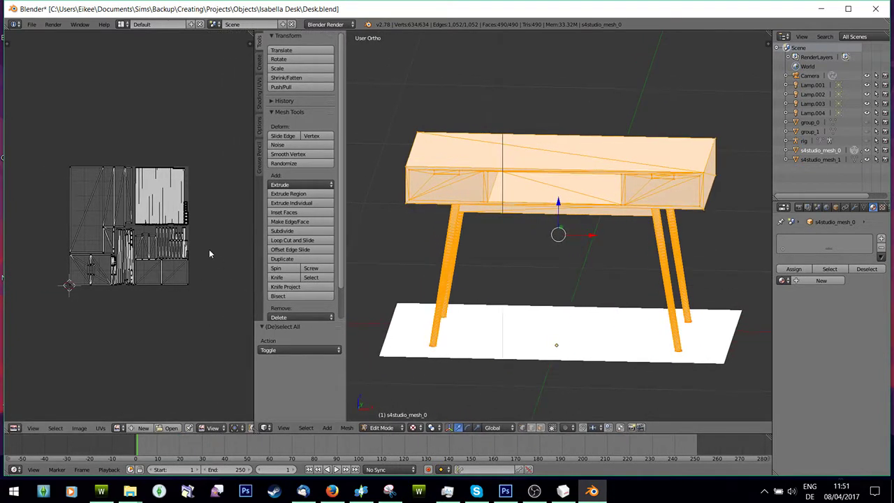
pyautogui.scroll(2, 169, 219)
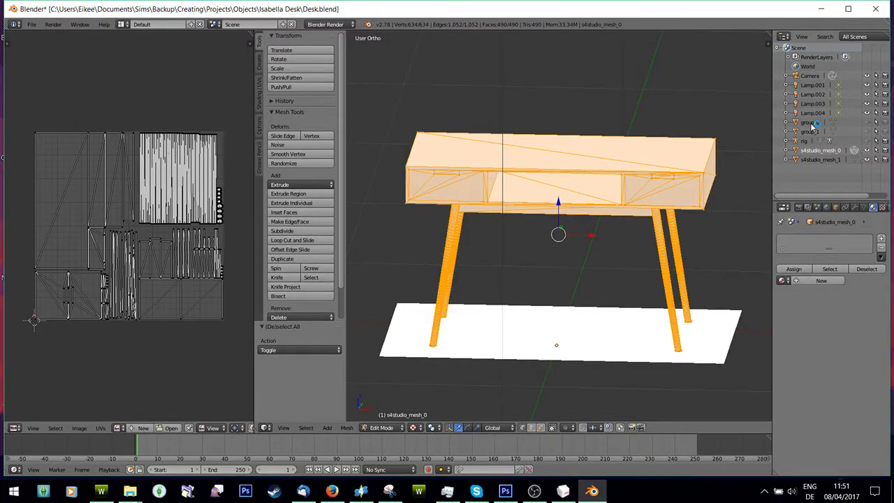
pyautogui.click(868, 123)
pyautogui.click(868, 123)
# Create a new black 1024×1024 'Untitled' image behind the desk's UVs, then show the World settings.
pyautogui.click(79, 428)
pyautogui.click(95, 419)
pyautogui.click(105, 465)
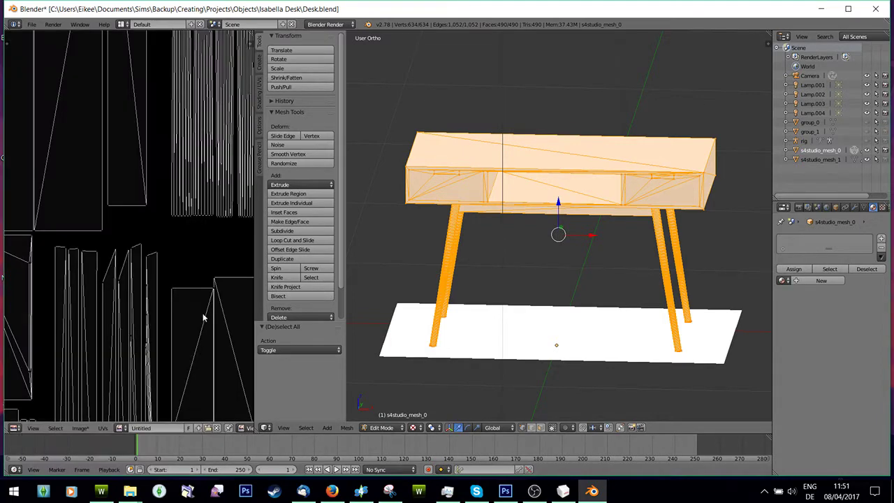
pyautogui.scroll(-8, 168, 291)
pyautogui.scroll(4, 168, 291)
pyautogui.scroll(-1, 175, 294)
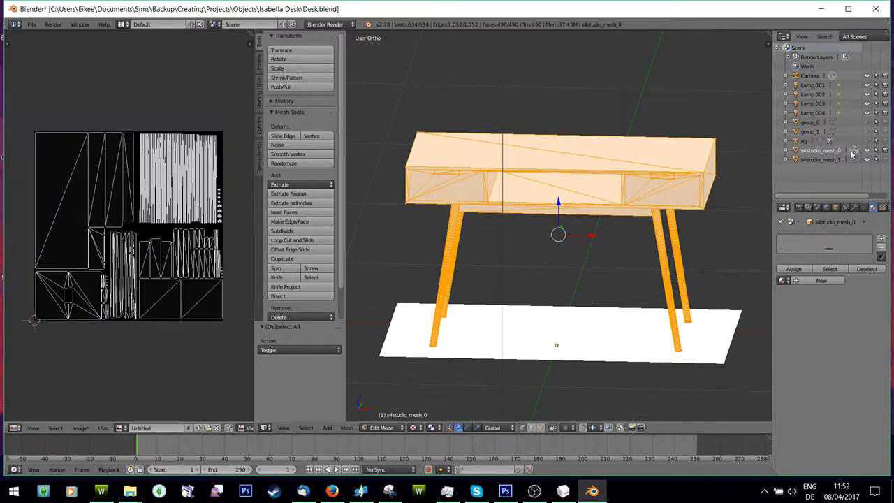
pyautogui.click(827, 208)
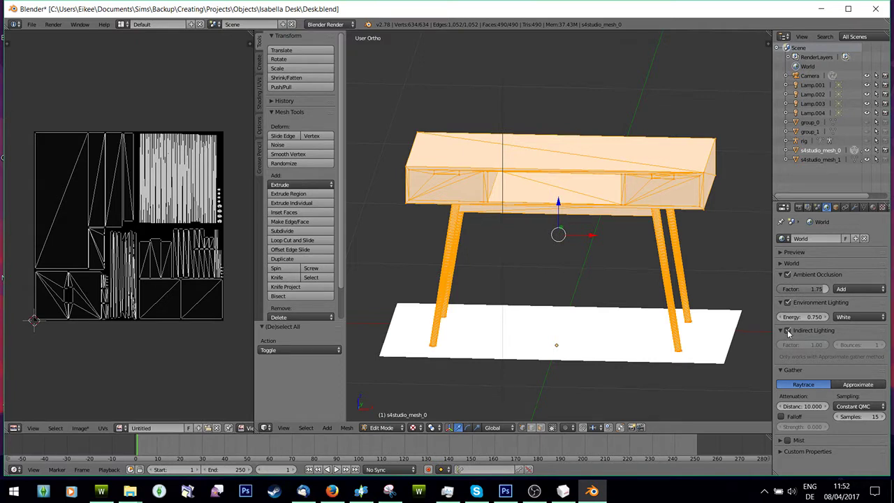
# Enable Indirect Lighting with 20 gather samples.
pyautogui.click(788, 331)
pyautogui.click(851, 416)
pyautogui.press('Return')
# Set the Ambient Occlusion bake margin to 1 px in the Render tab's Bake panel.
pyautogui.click(799, 209)
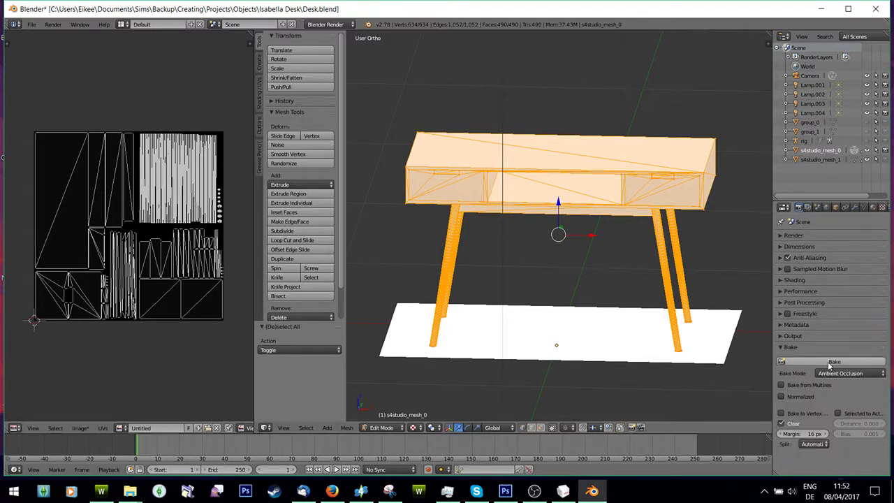
pyautogui.click(811, 433)
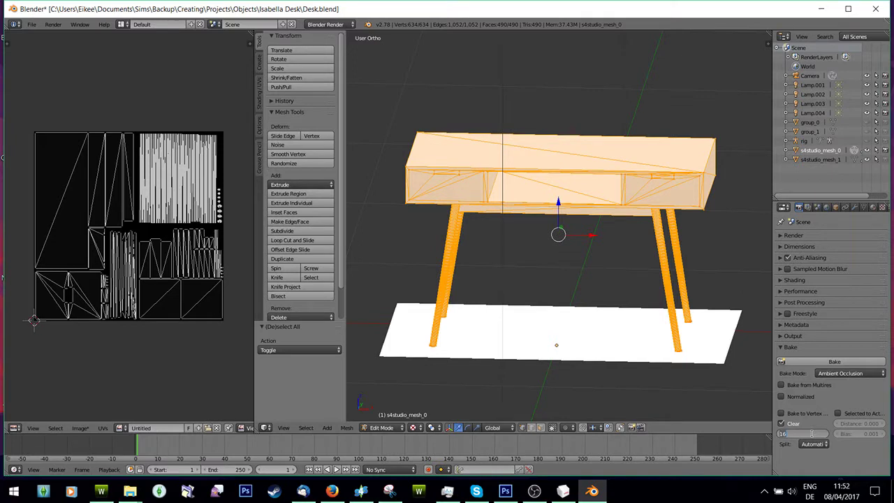
pyautogui.write('1')
pyautogui.press('Return')
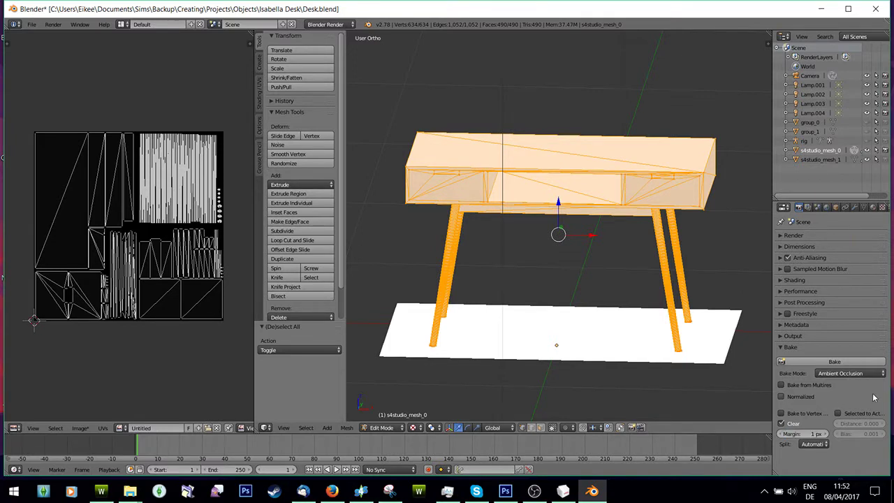